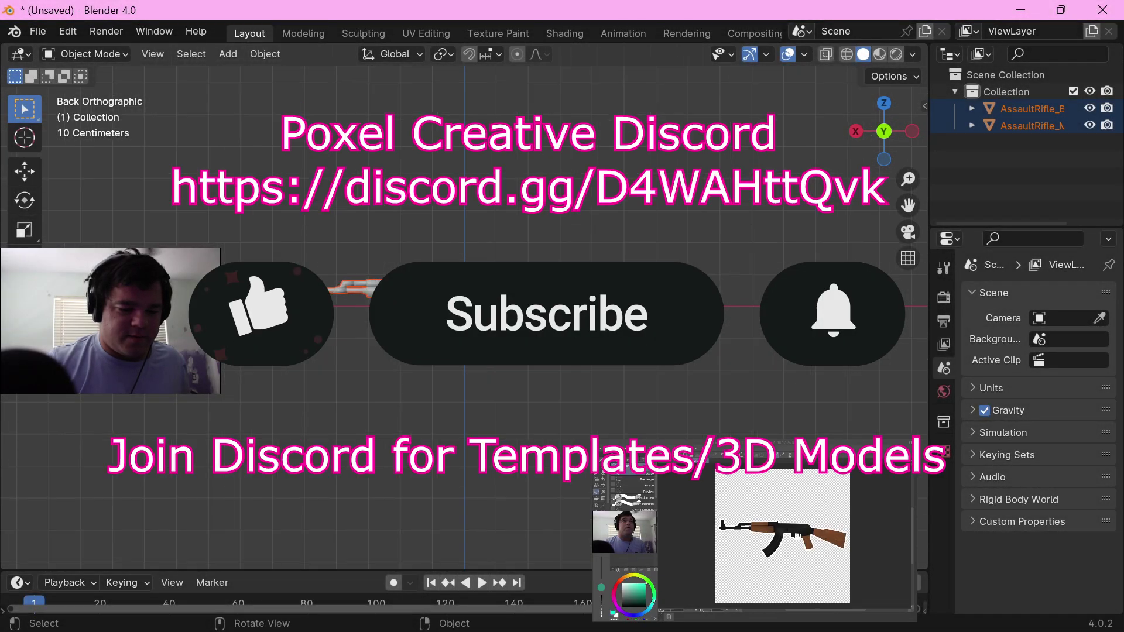
Step: Select the assault rifle body and magazine and join them into a single object
click(1014, 109)
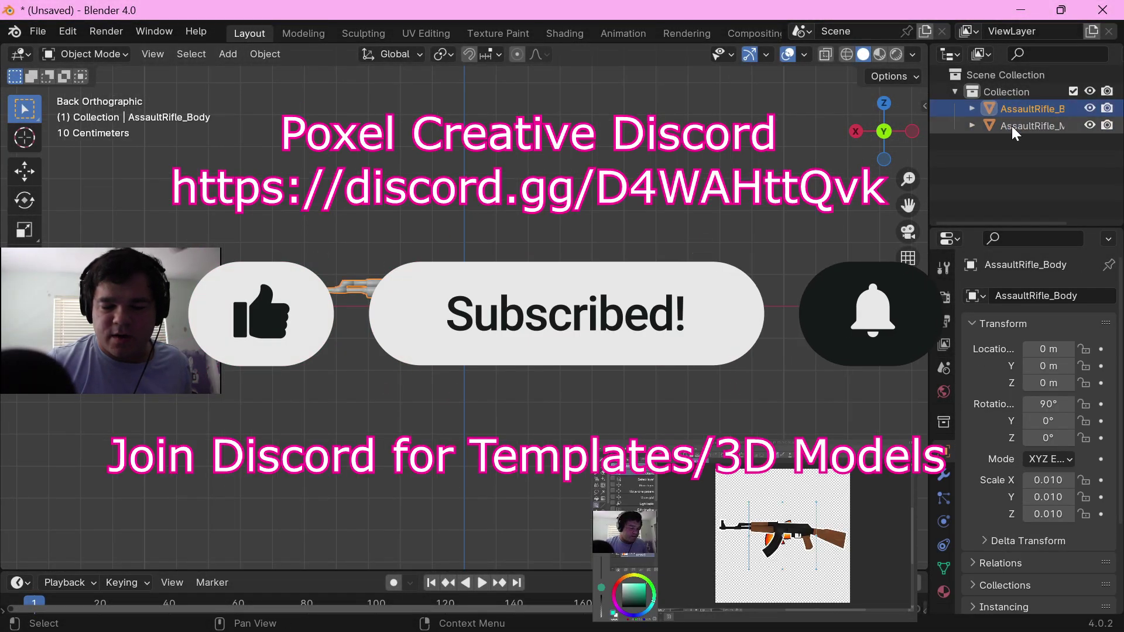
click(1011, 125)
click(1011, 109)
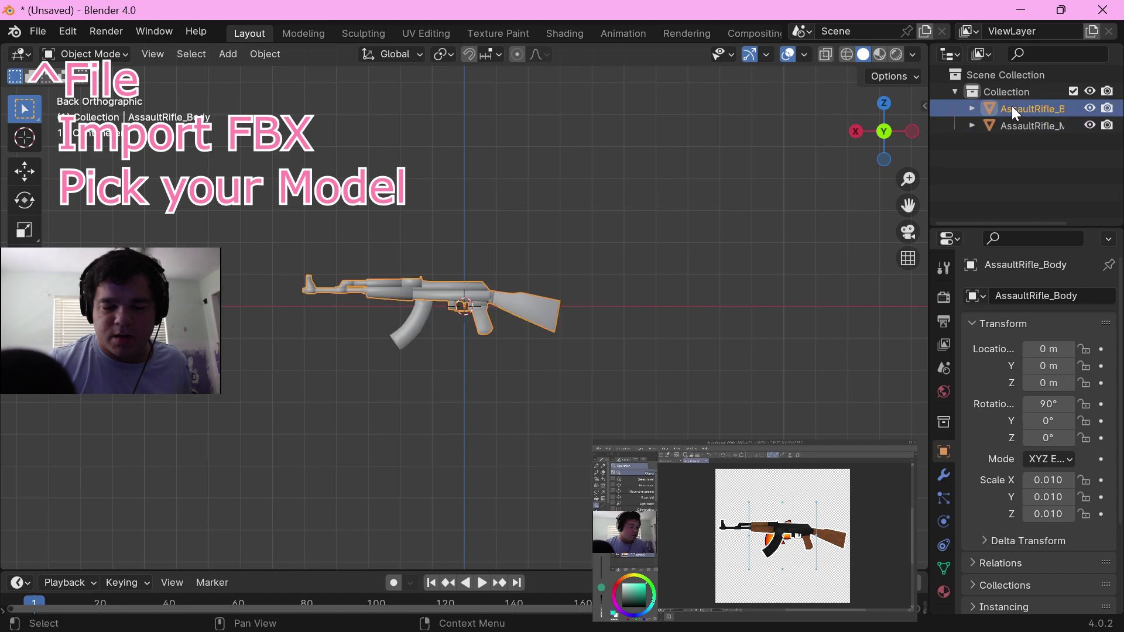
drag(240, 208, 610, 435)
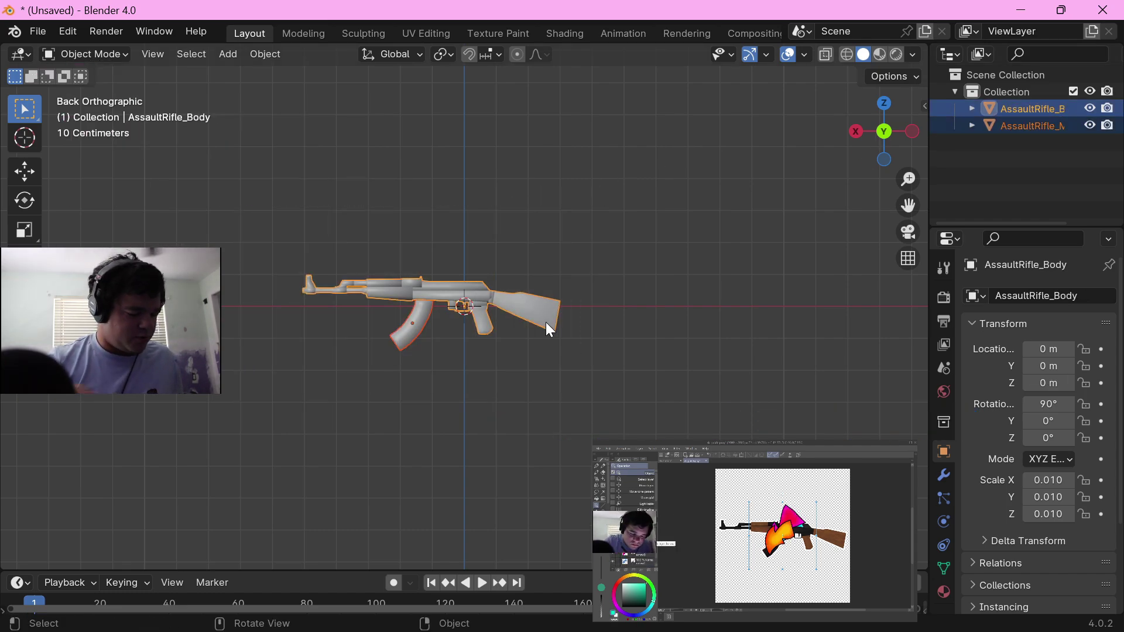
key(ctrl+j)
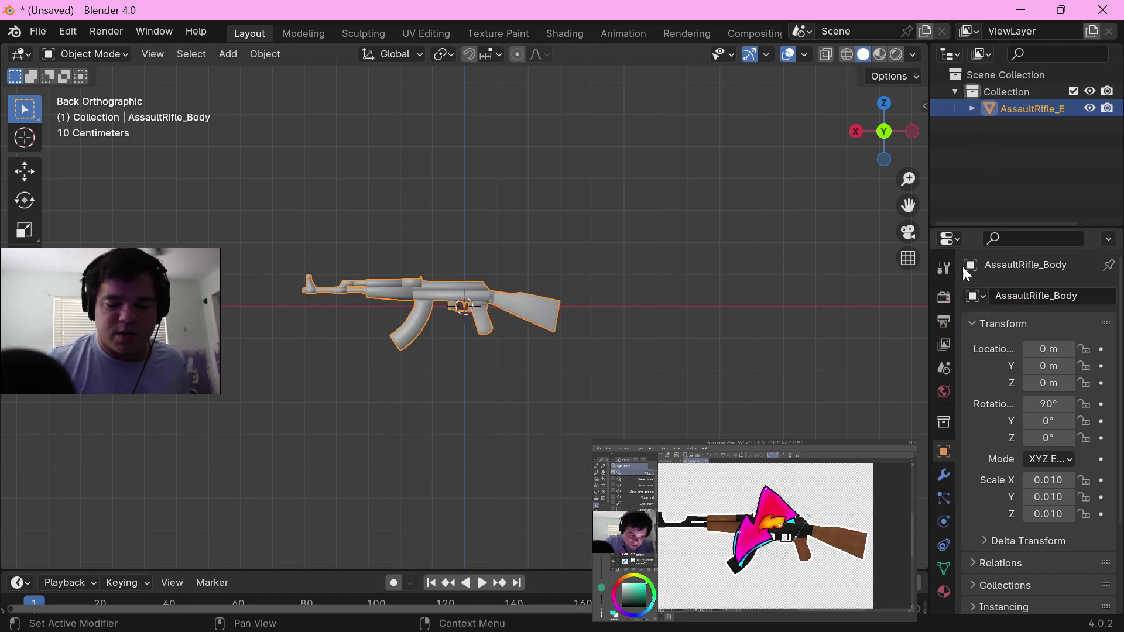
Step: Add a second UV map to the joined rifle and make it active for rendering
click(943, 568)
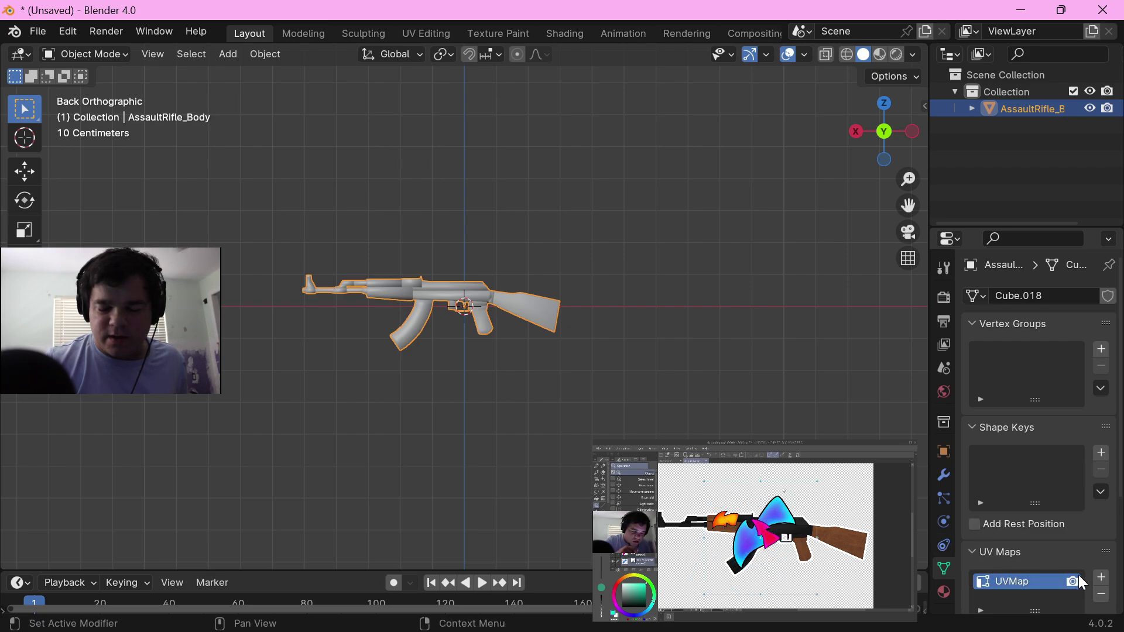
click(1101, 578)
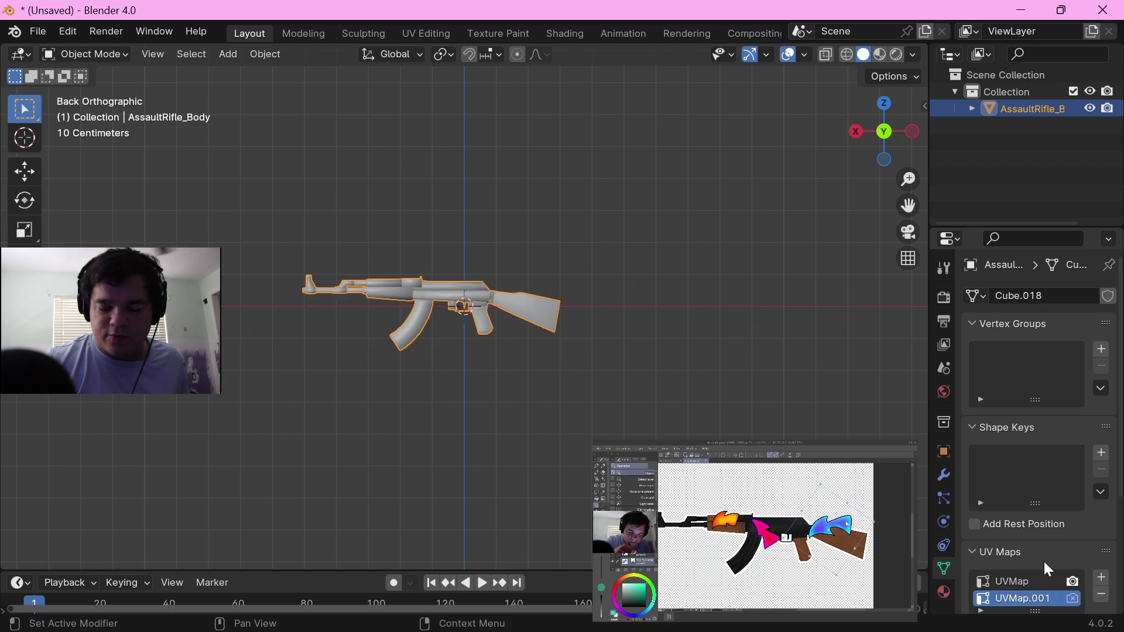
scroll(1046, 565, down, 2)
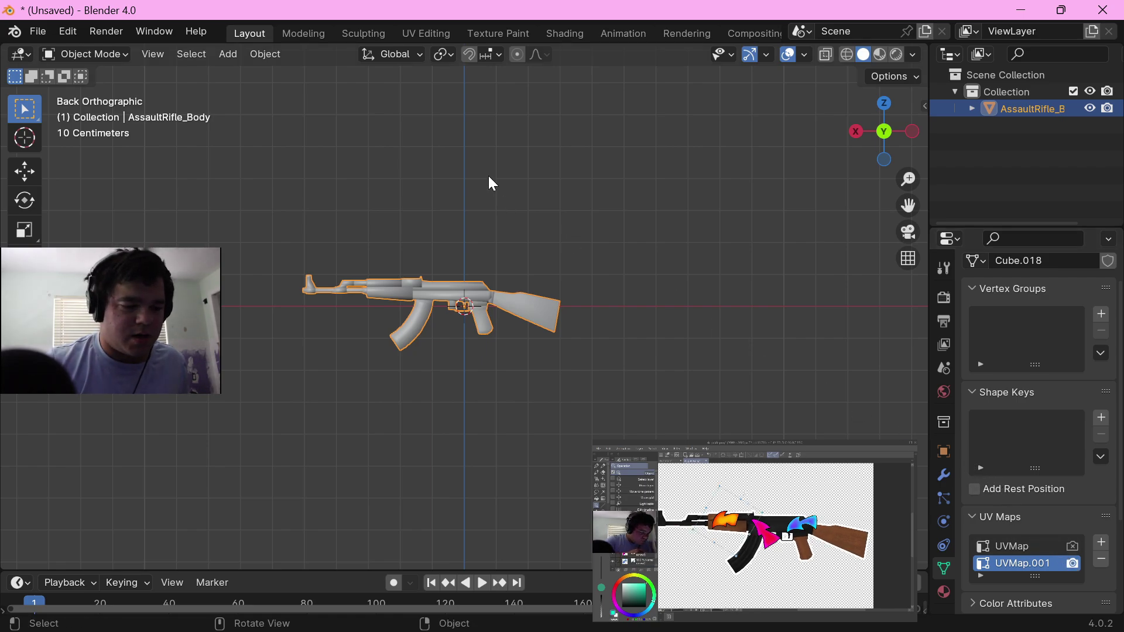
Step: In the UV Editing workspace, unwrap the whole rifle with Project from View from the back orthographic view
click(422, 33)
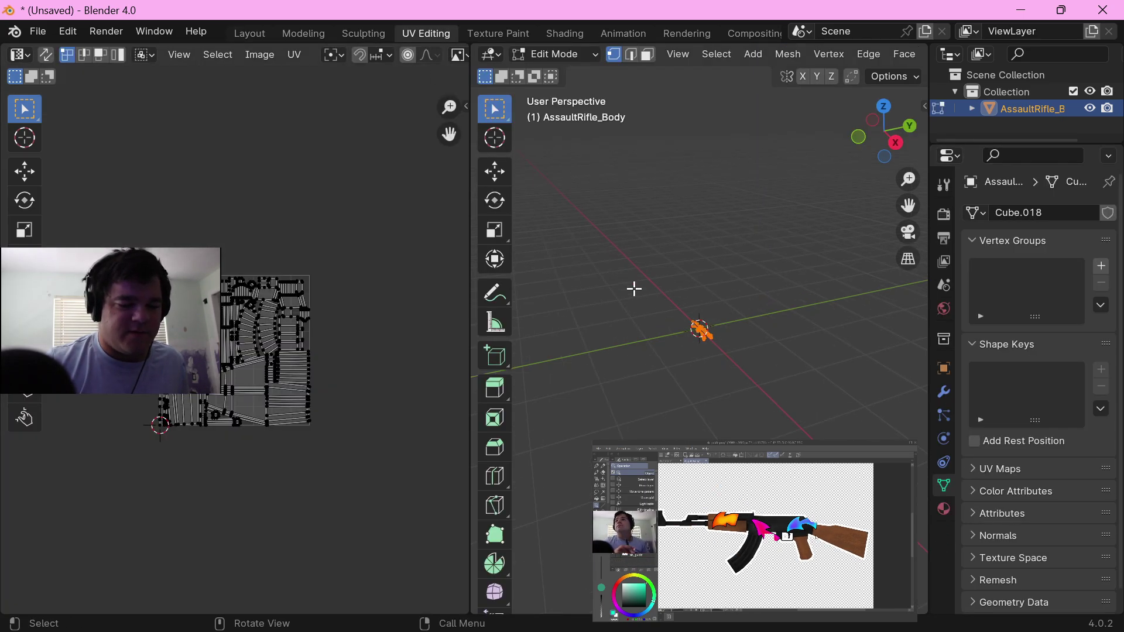
scroll(641, 302, up, 5)
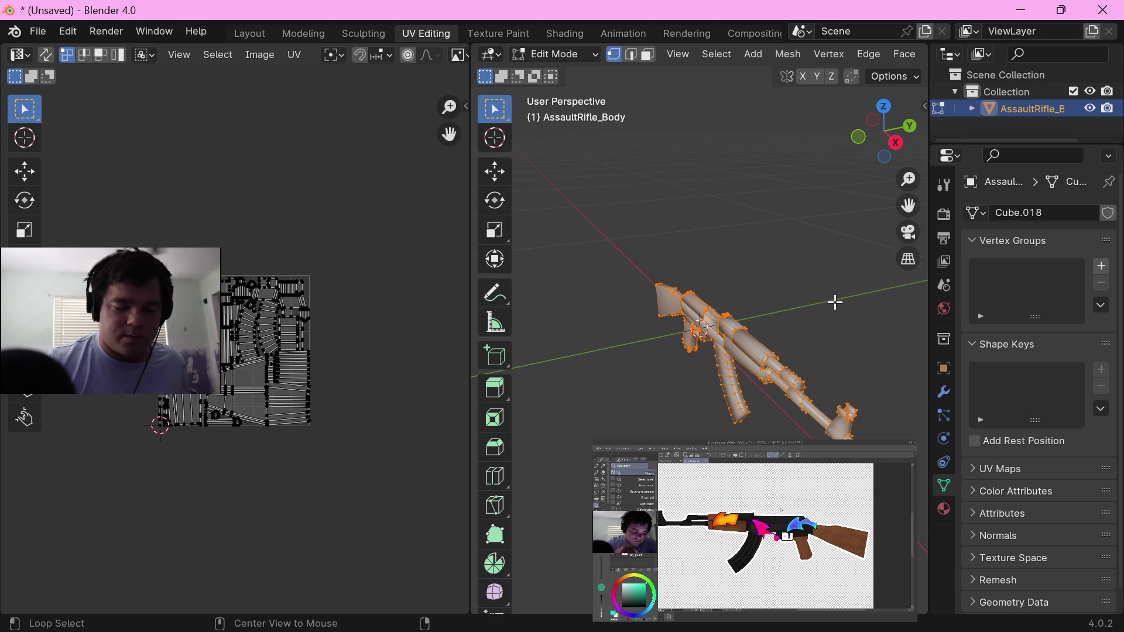
alt+middle_drag(833, 306, 592, 307)
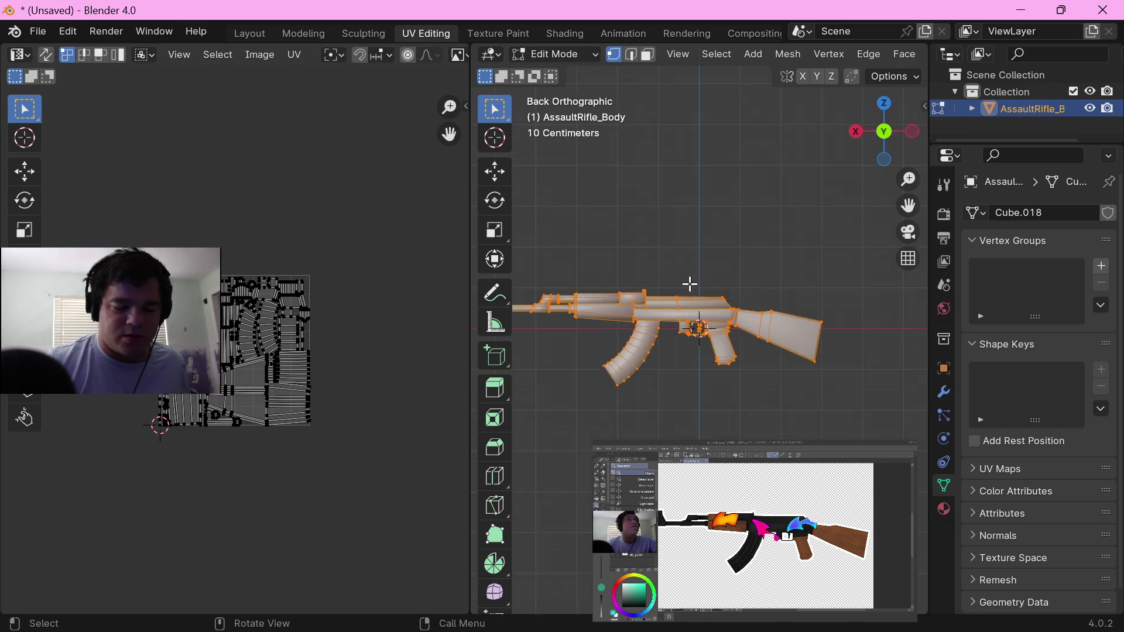
click(857, 134)
click(911, 136)
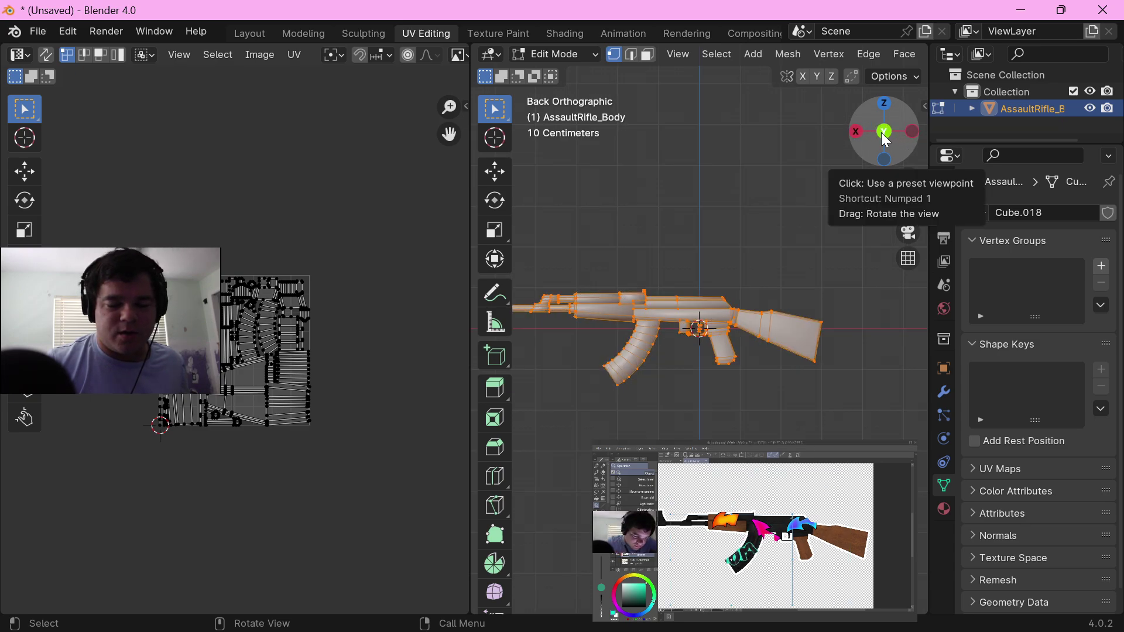
drag(469, 343, 421, 341)
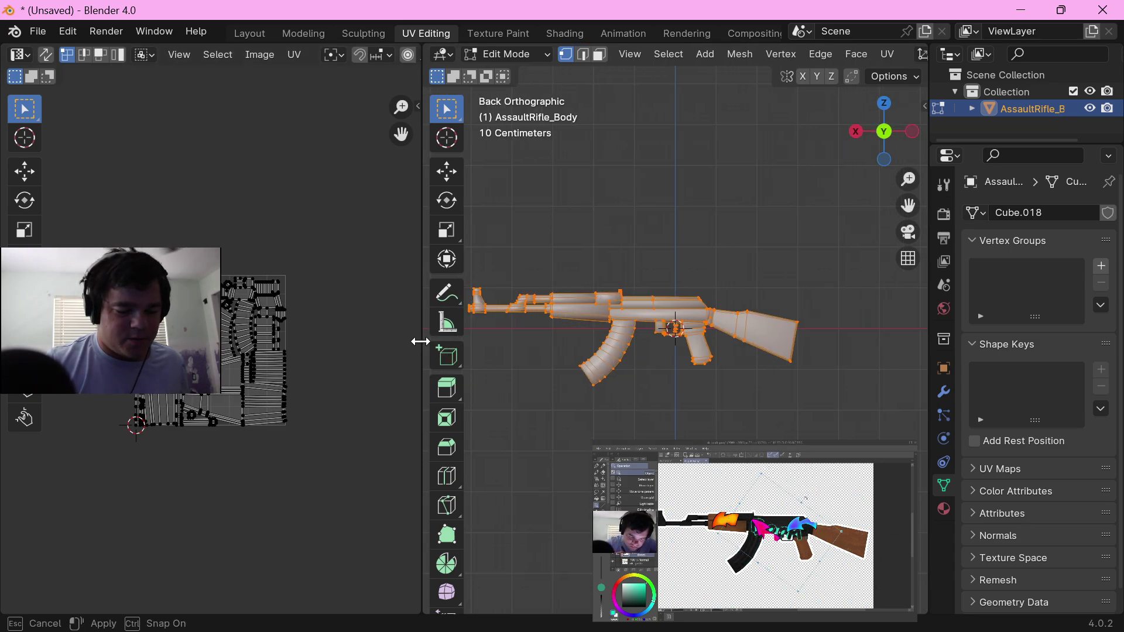
key(u)
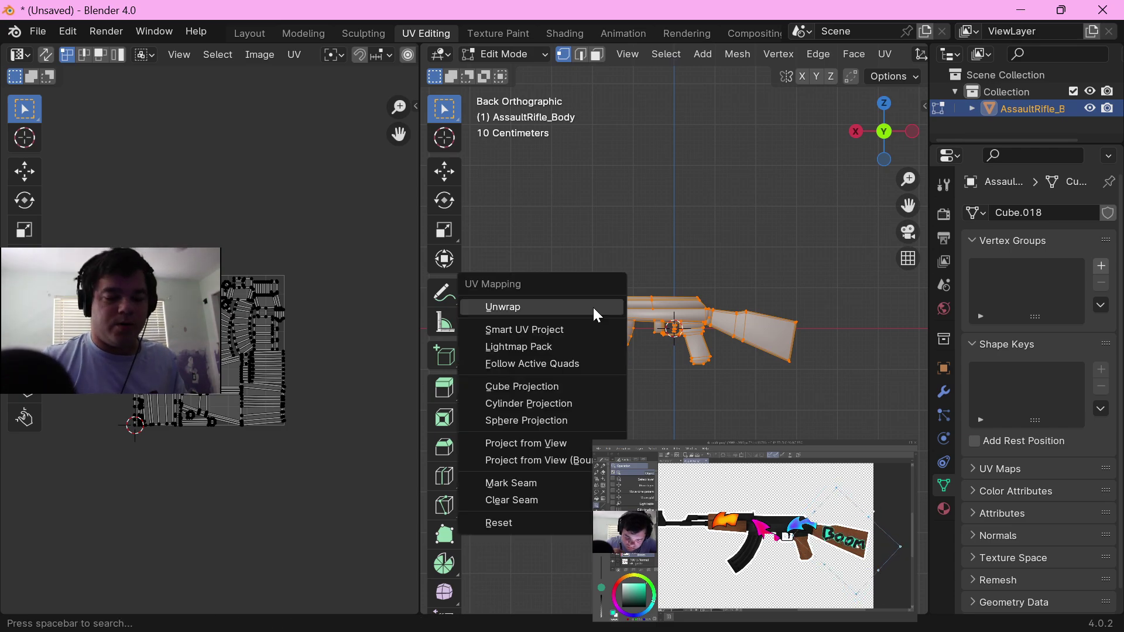
click(567, 443)
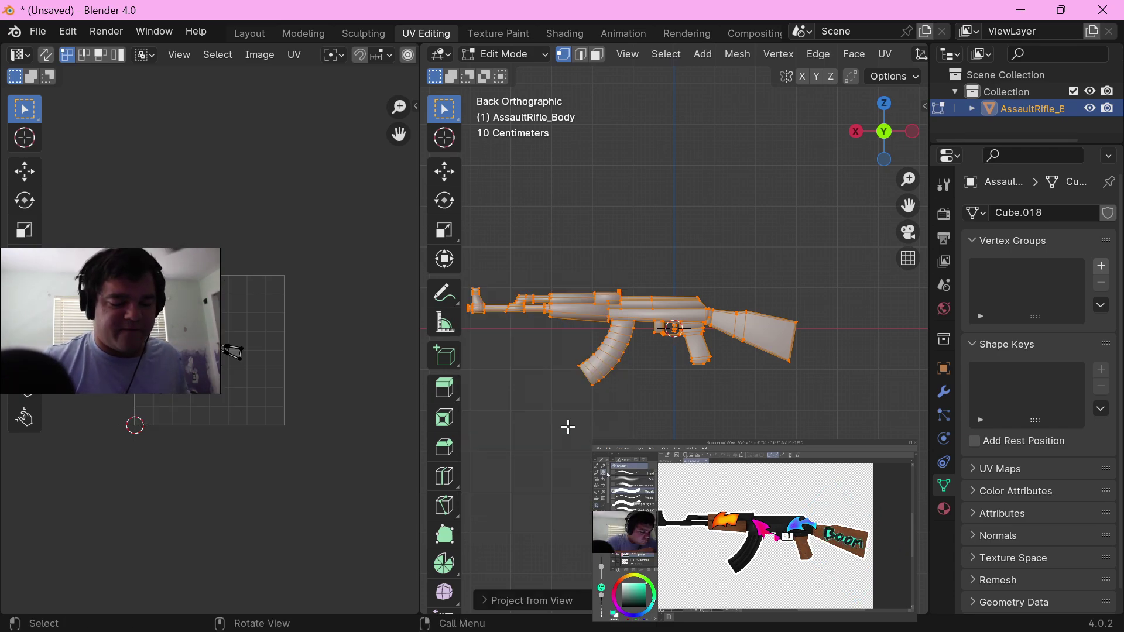
Step: Open the painted rifle skin image in the UV editor and move all the rifle's UVs over the artwork
scroll(226, 346, up, 4)
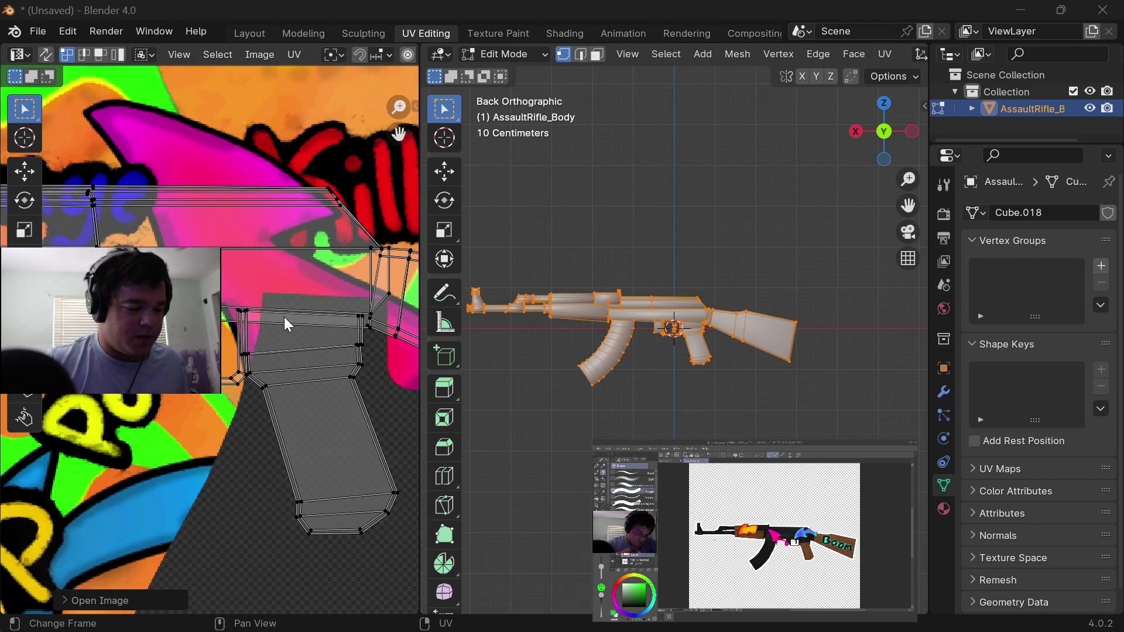
scroll(283, 320, down, 10)
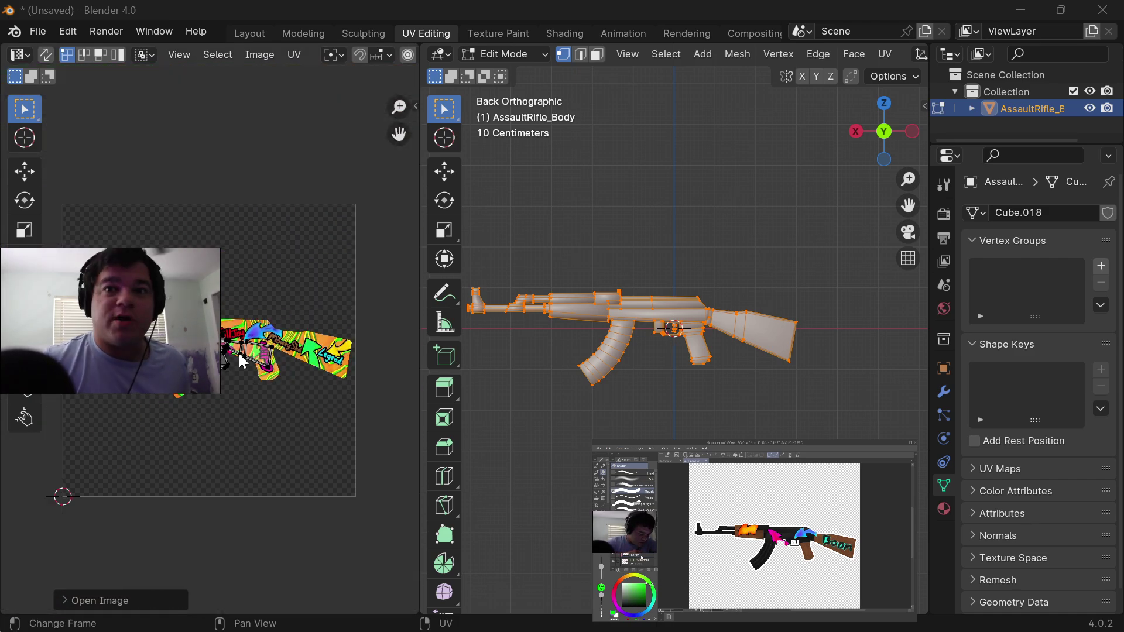
click(232, 323)
key(a)
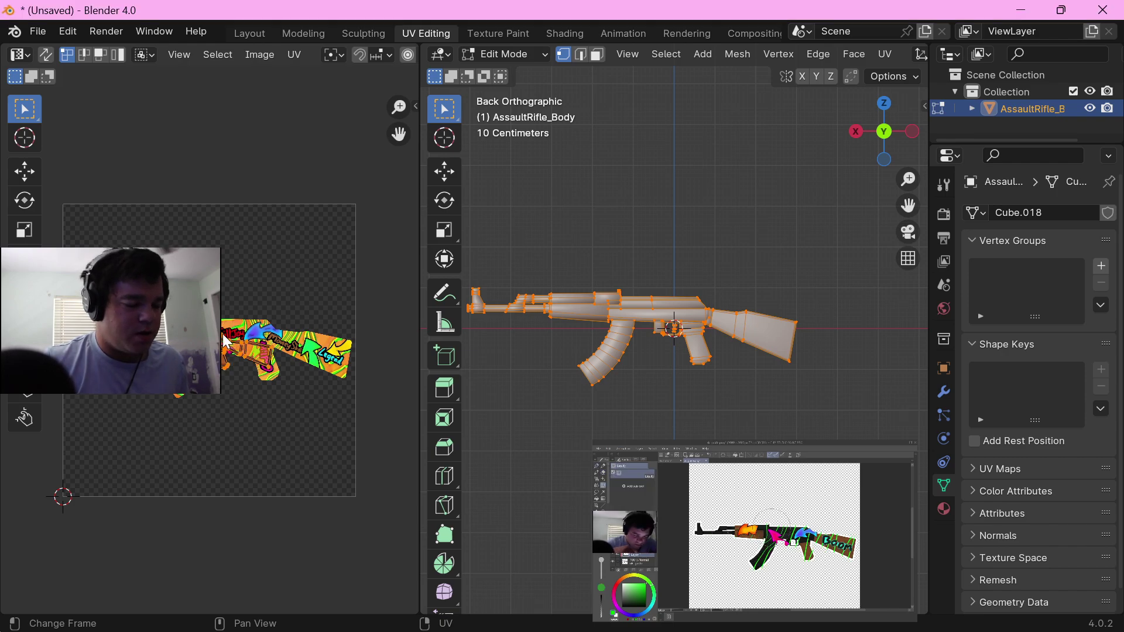
key(g)
click(241, 328)
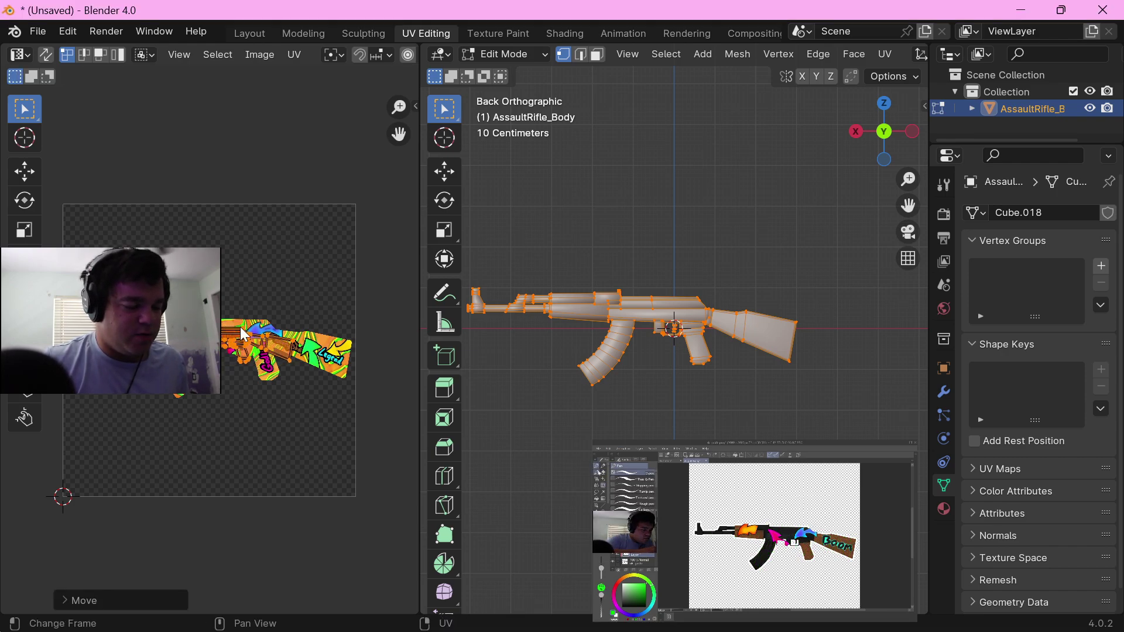
Step: Scale up the rifle's UV layout and shift it until it roughly covers the painted rifle
key(s)
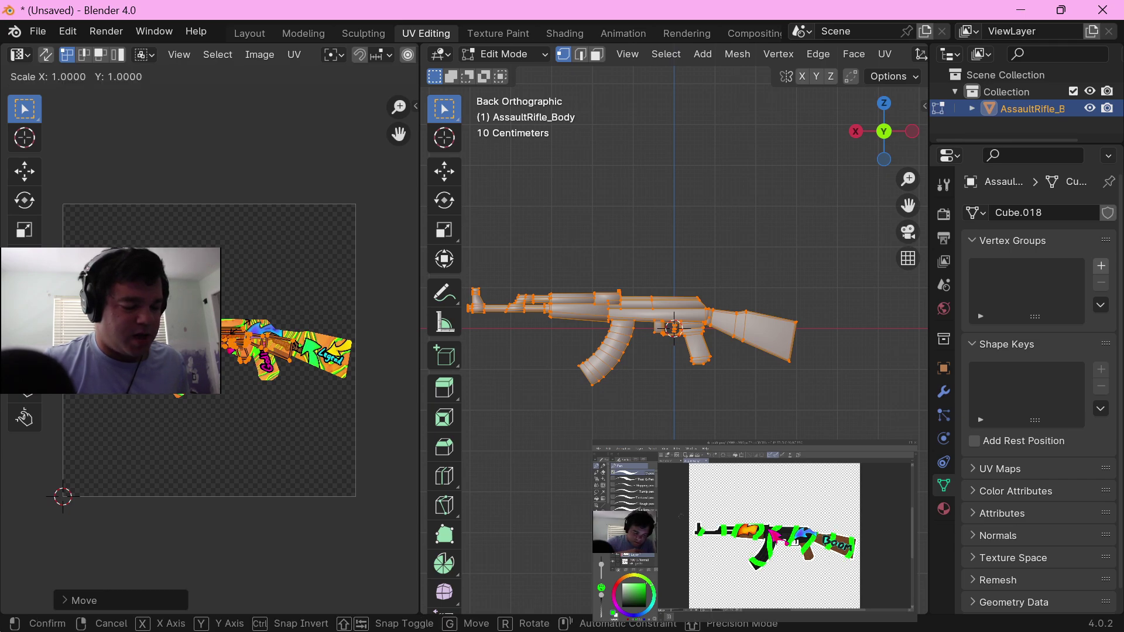
click(253, 316)
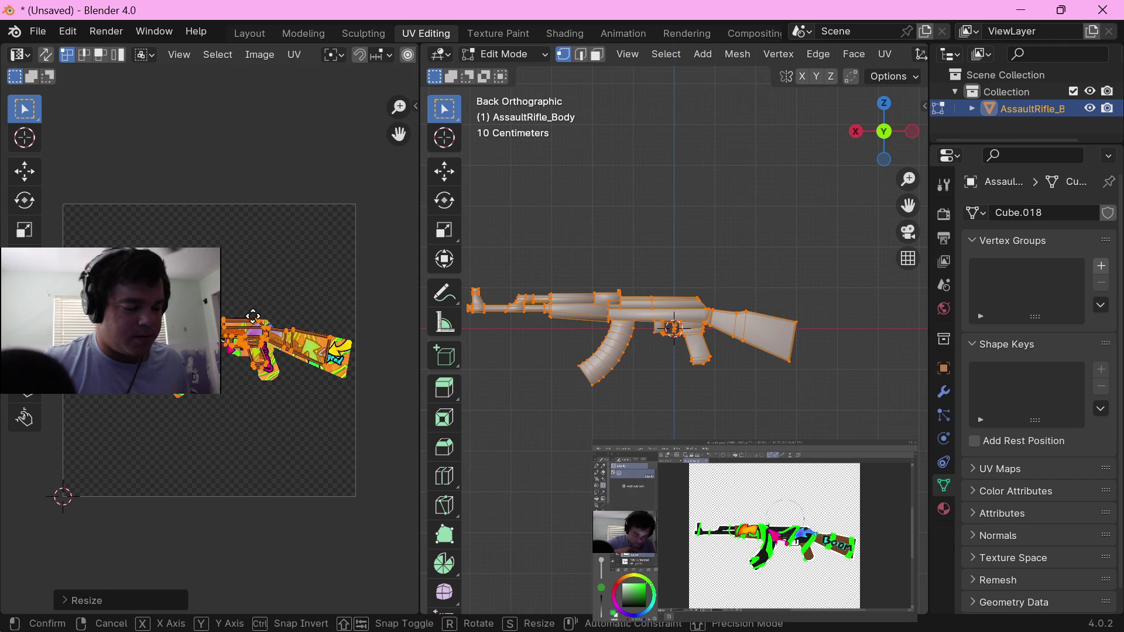
key(g)
click(255, 327)
key(s)
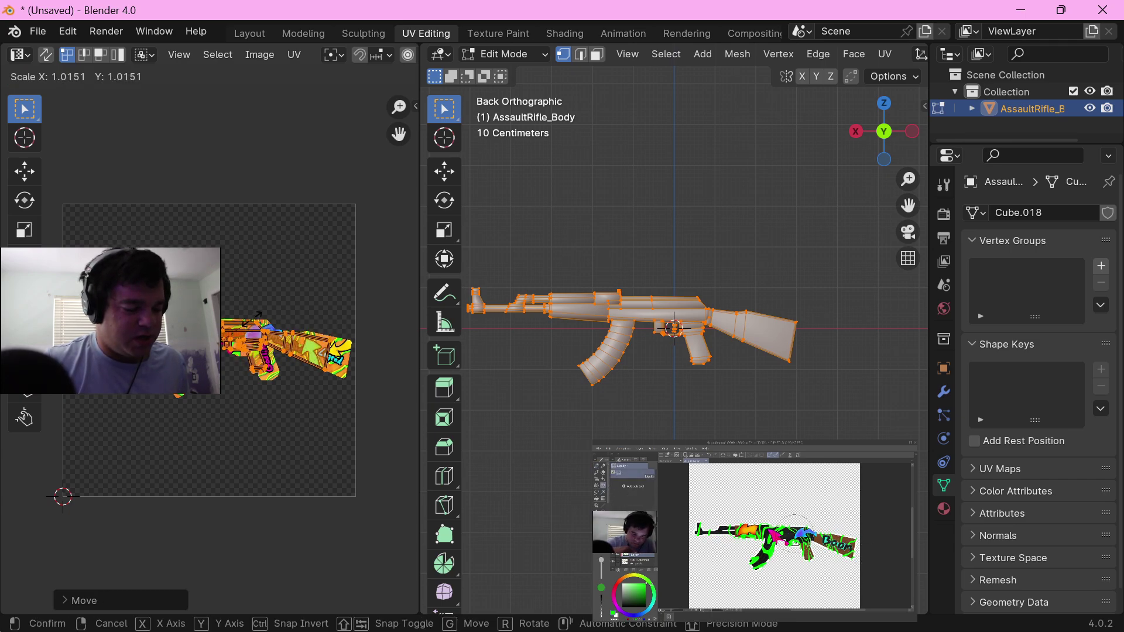
click(255, 319)
key(g)
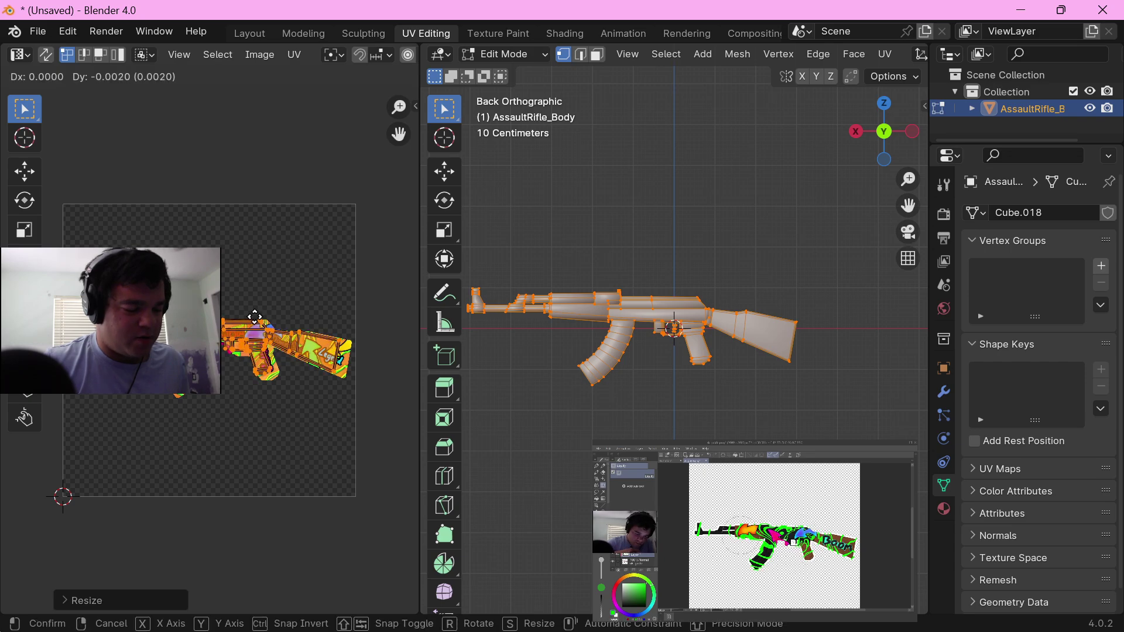
click(253, 317)
Step: Enlarge the UV layout further and shift it against the magazine and receiver of the painted rifle
scroll(258, 331, up, 6)
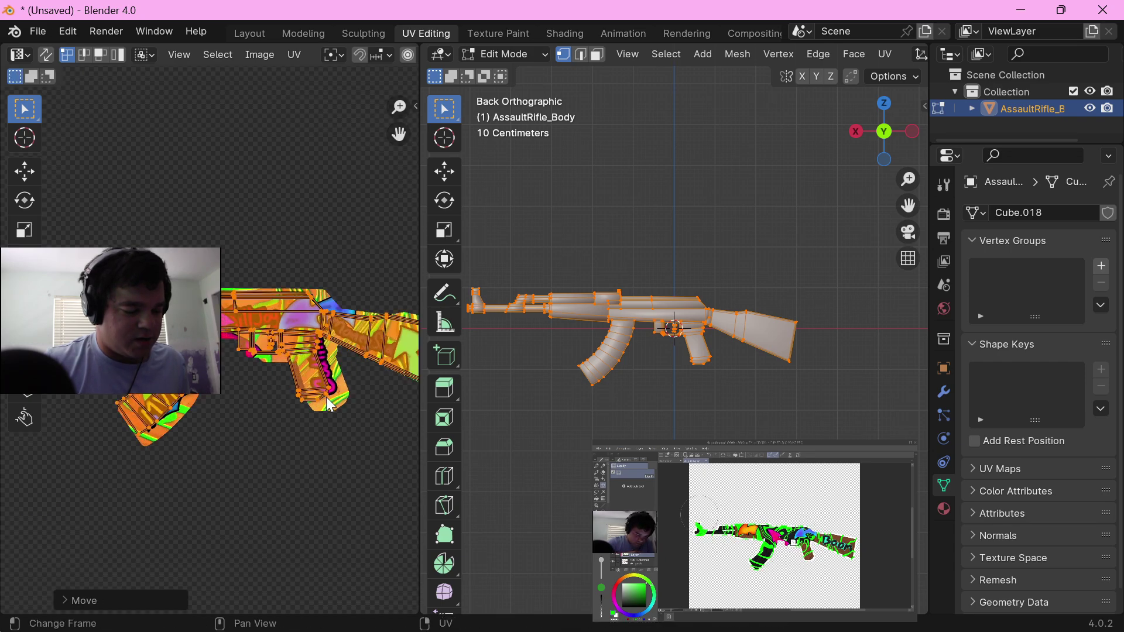
middle_drag(166, 373, 371, 426)
middle_drag(137, 387, 354, 412)
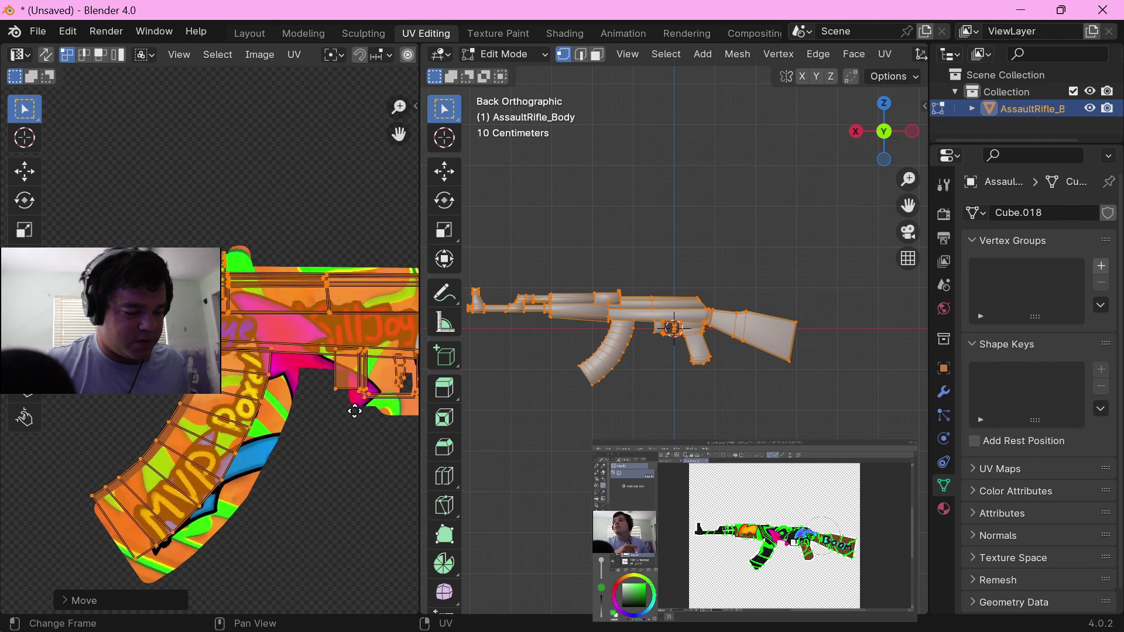
middle_drag(269, 413, 228, 413)
key(s)
key(g)
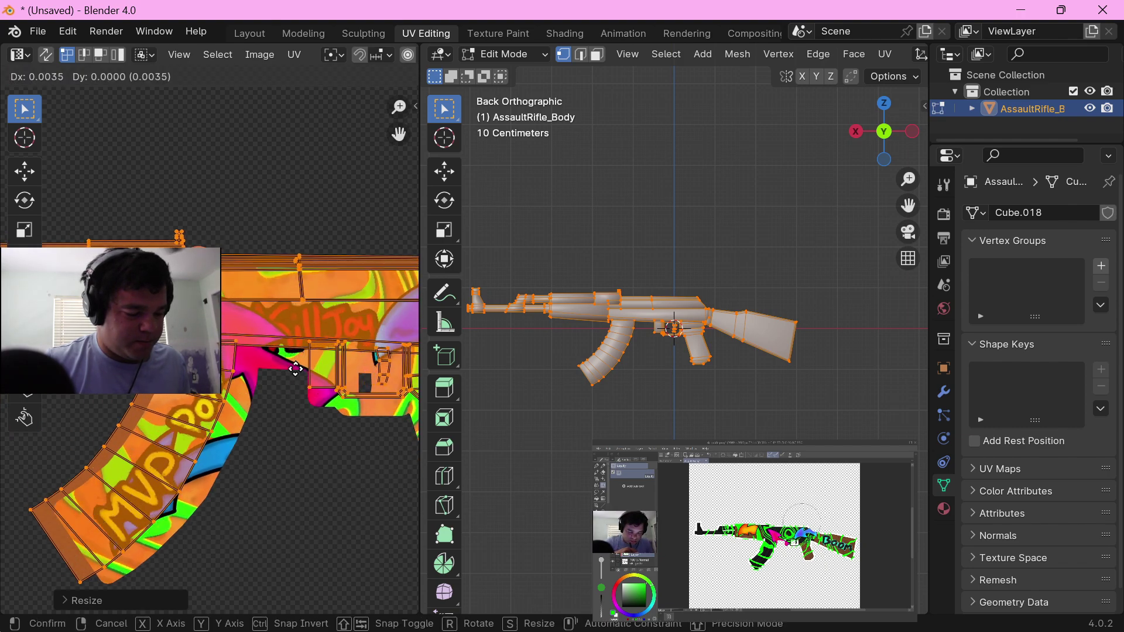
click(319, 372)
Step: Shrink the UV layout slightly and reposition it so the magazine and trigger area fit inside the texture
key(s)
click(297, 378)
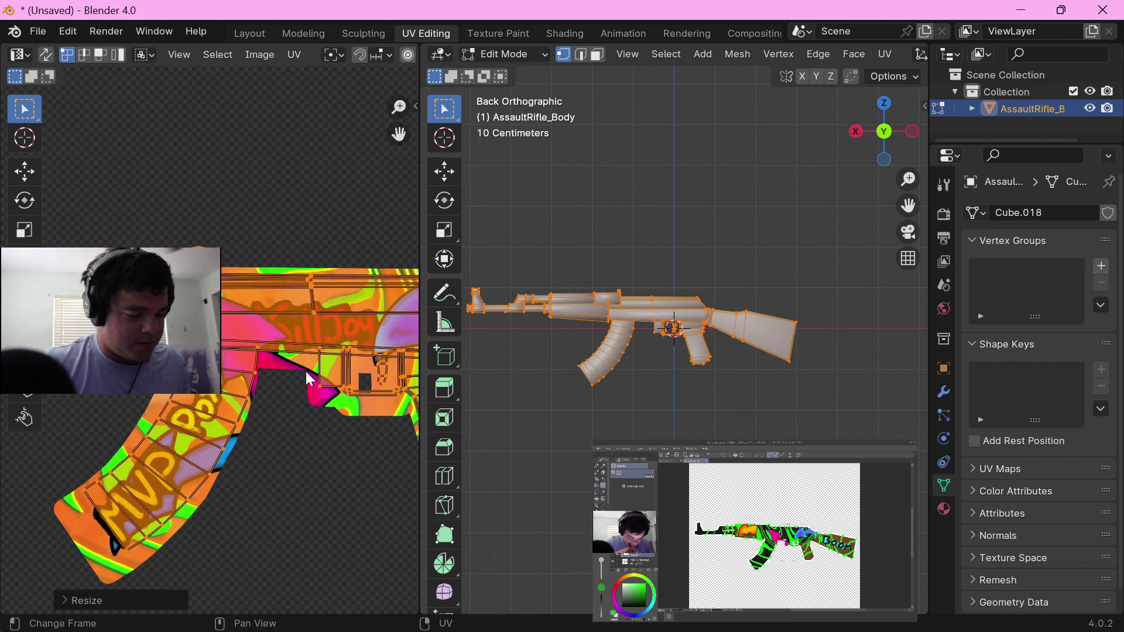
key(g)
click(294, 380)
key(s)
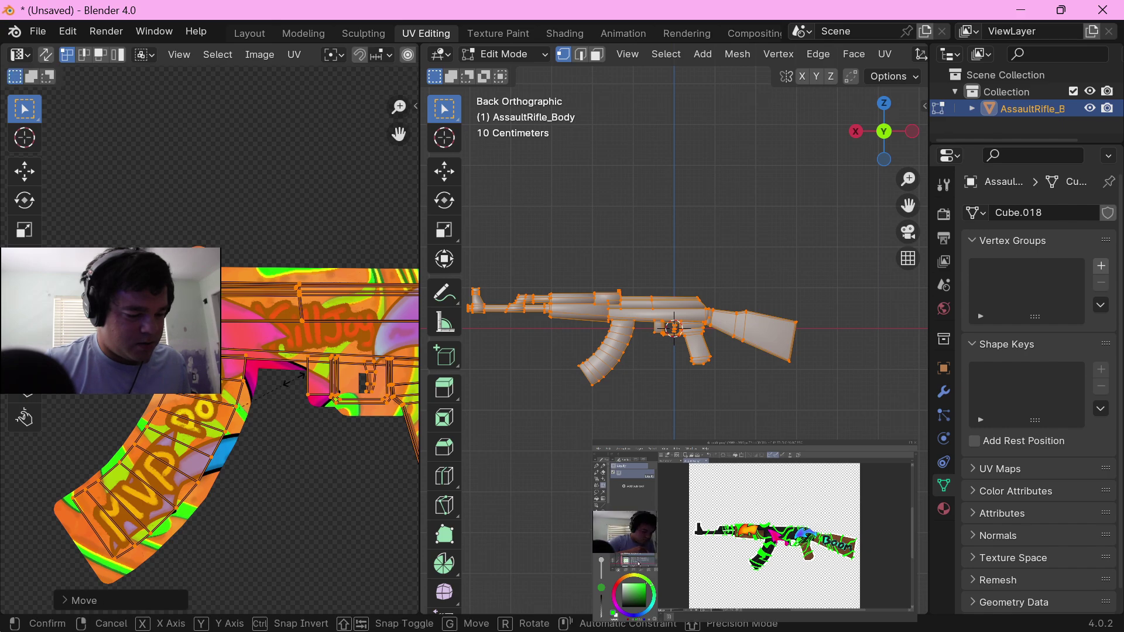
click(296, 379)
key(g)
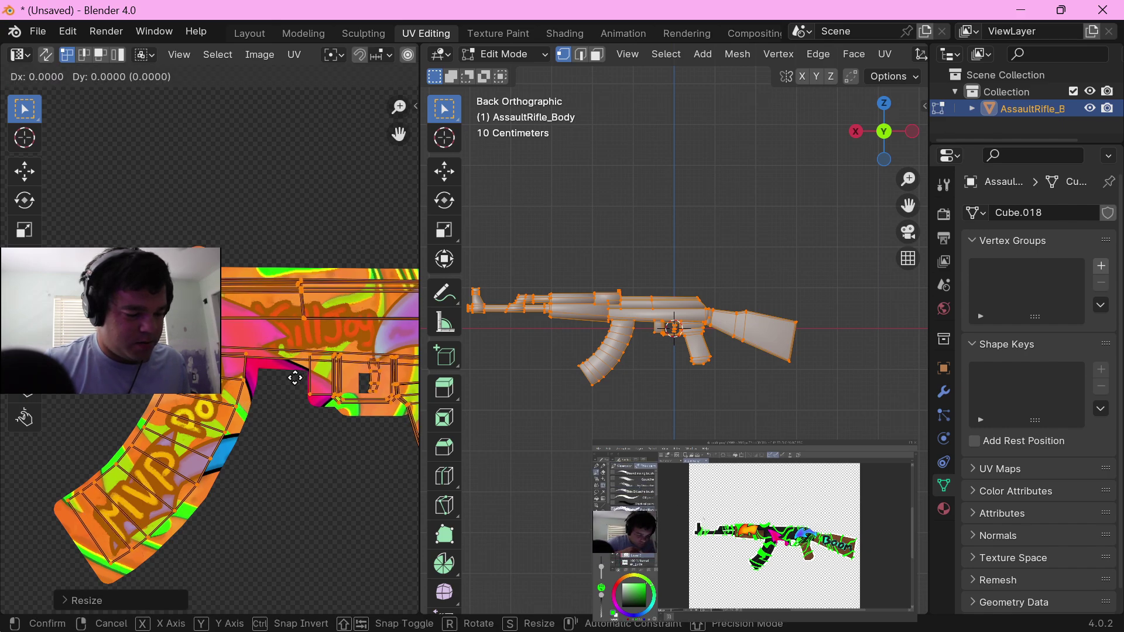
click(307, 394)
Step: Make a small scale and position correction to the UV layout so the grip and rear receiver match the texture
middle_drag(306, 394, 184, 402)
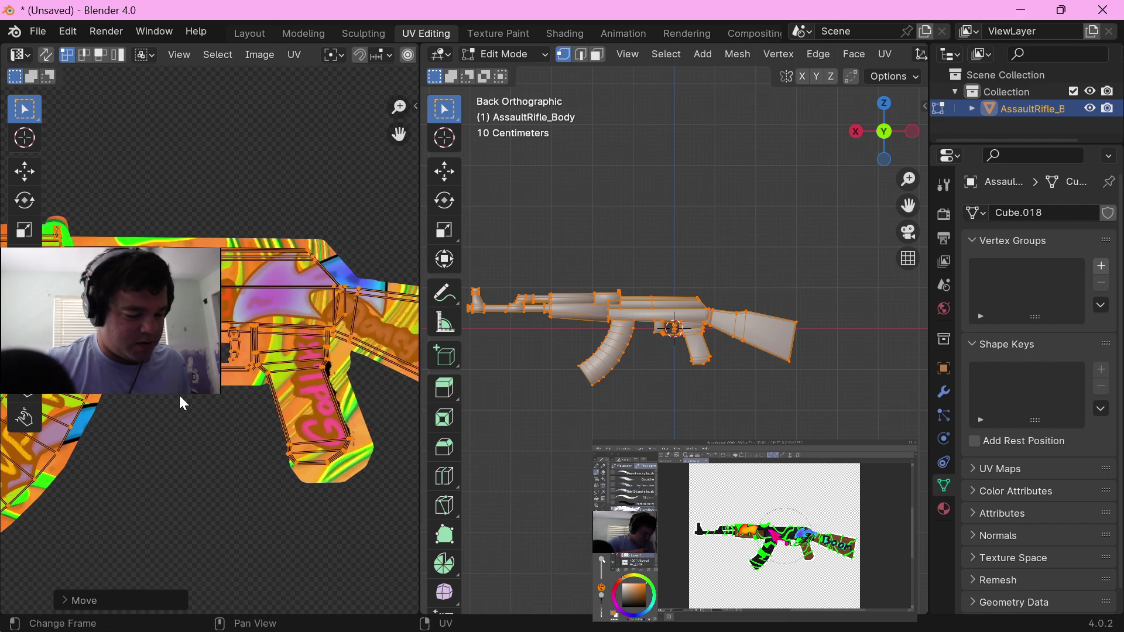
key(s)
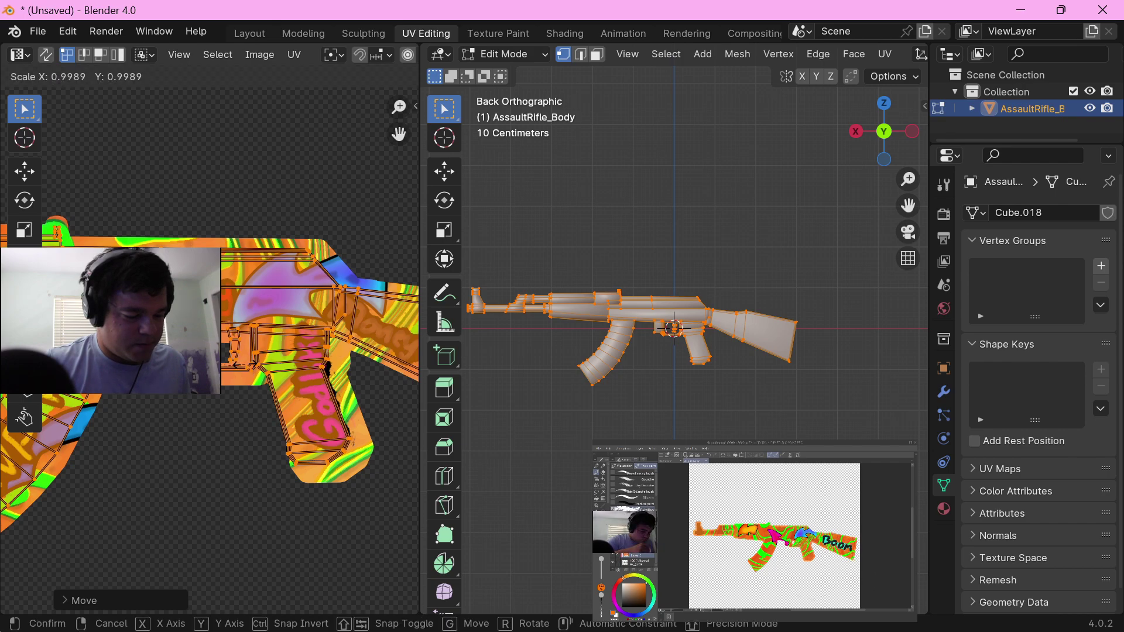
click(250, 363)
key(g)
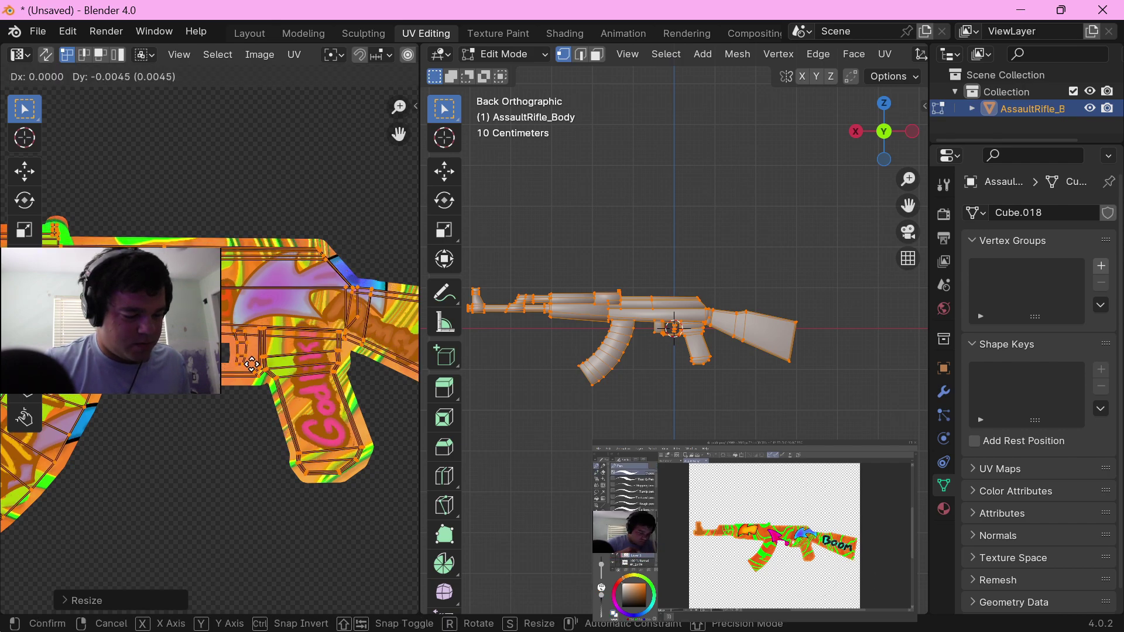
click(253, 375)
Step: Examine the UV alignment with the texture along the full length of the rifle, including barrel, magazine and stock
middle_drag(150, 423, 296, 430)
mouse_move(121, 395)
middle_down()
mouse_move(248, 405)
mouse_move(335, 431)
mouse_move(175, 408)
middle_up()
middle_drag(295, 418, 76, 394)
middle_drag(274, 450, 70, 434)
middle_drag(377, 476, 175, 463)
middle_drag(320, 479, 233, 474)
scroll(190, 423, down, 7)
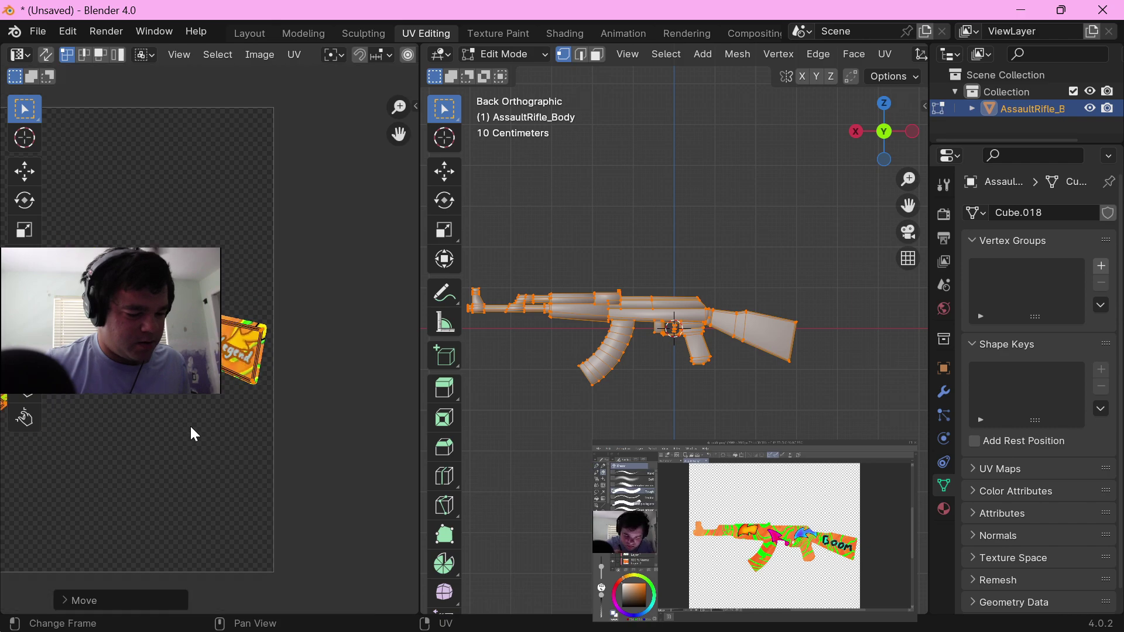
middle_drag(144, 414, 213, 436)
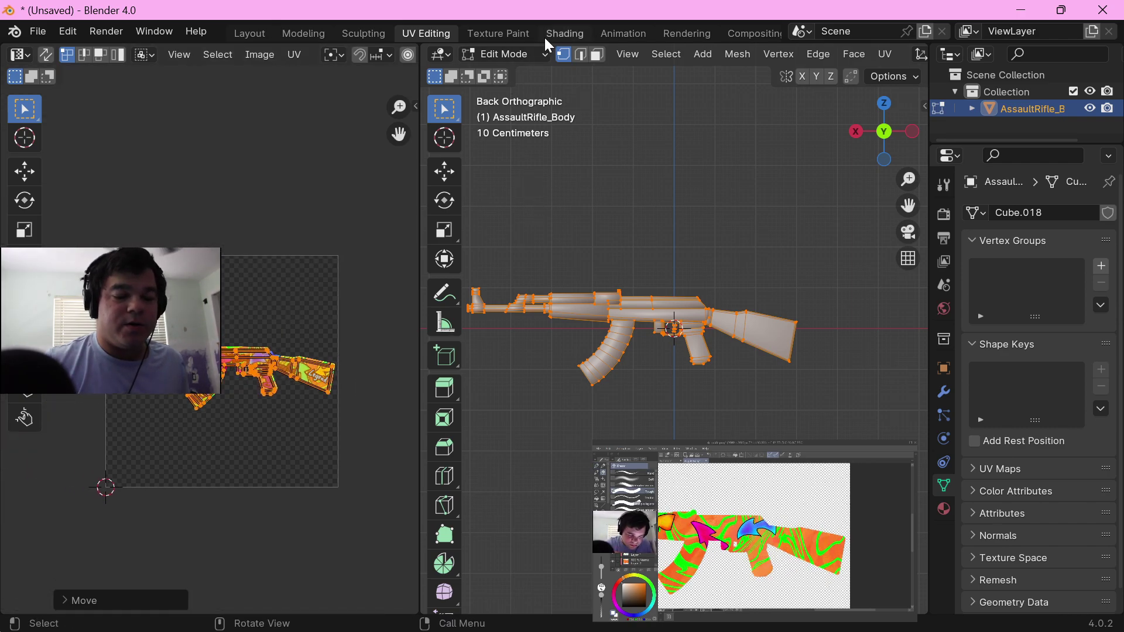
Step: Switch to the Texture Paint workspace and set the texture slot mode to Single Image
click(499, 36)
click(706, 54)
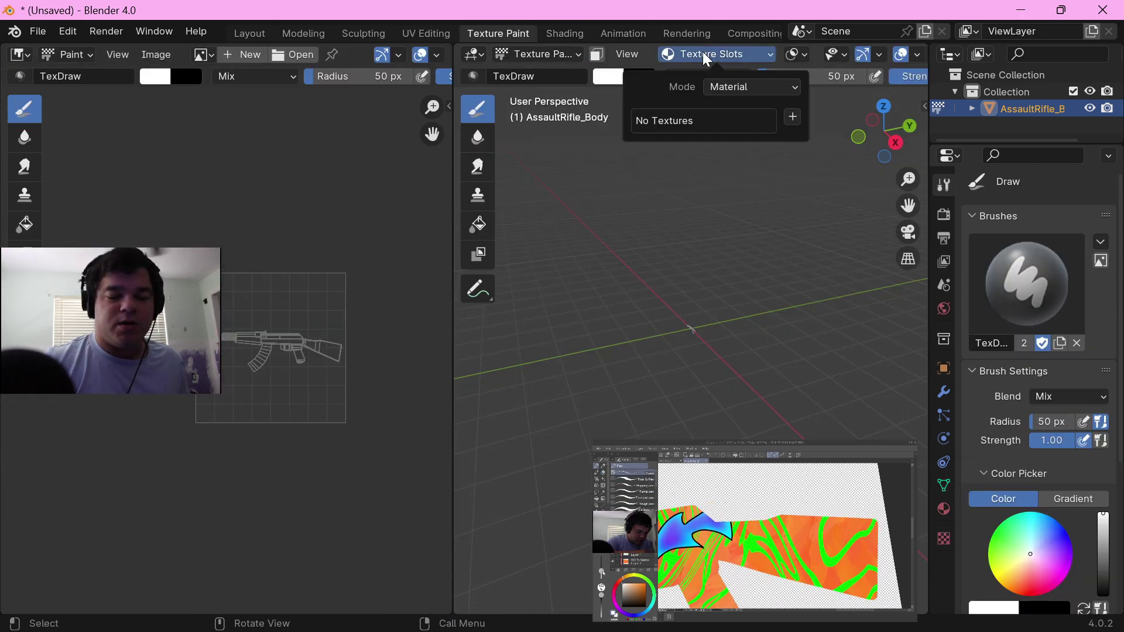
click(735, 86)
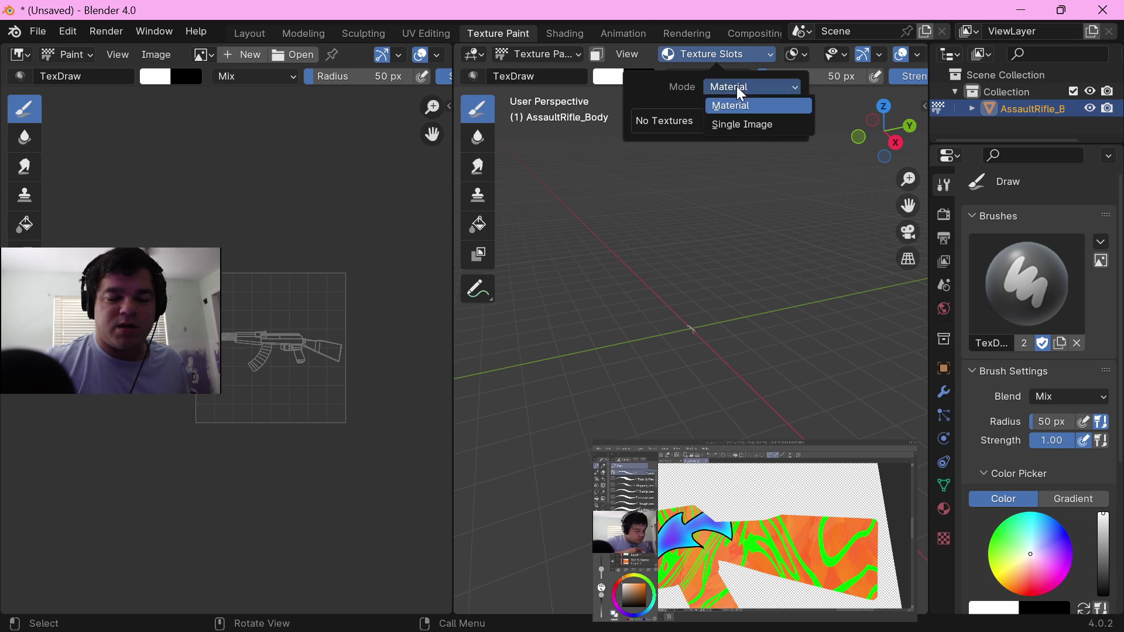
click(729, 123)
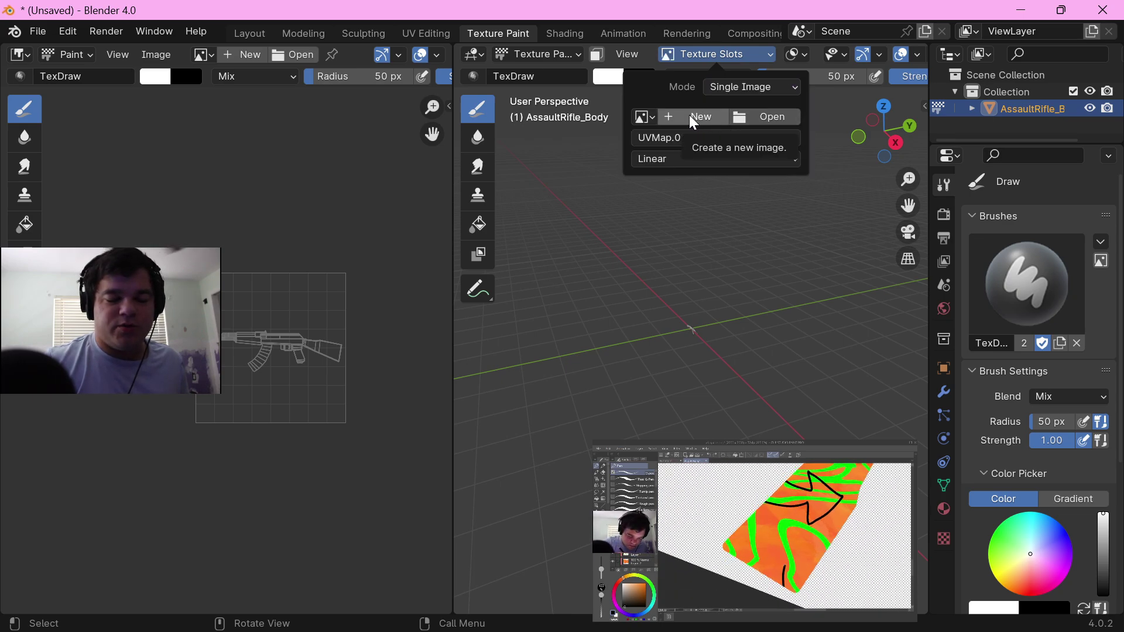
Step: Create a new blank image for painting with a width and height of 2000 px
click(693, 117)
click(732, 163)
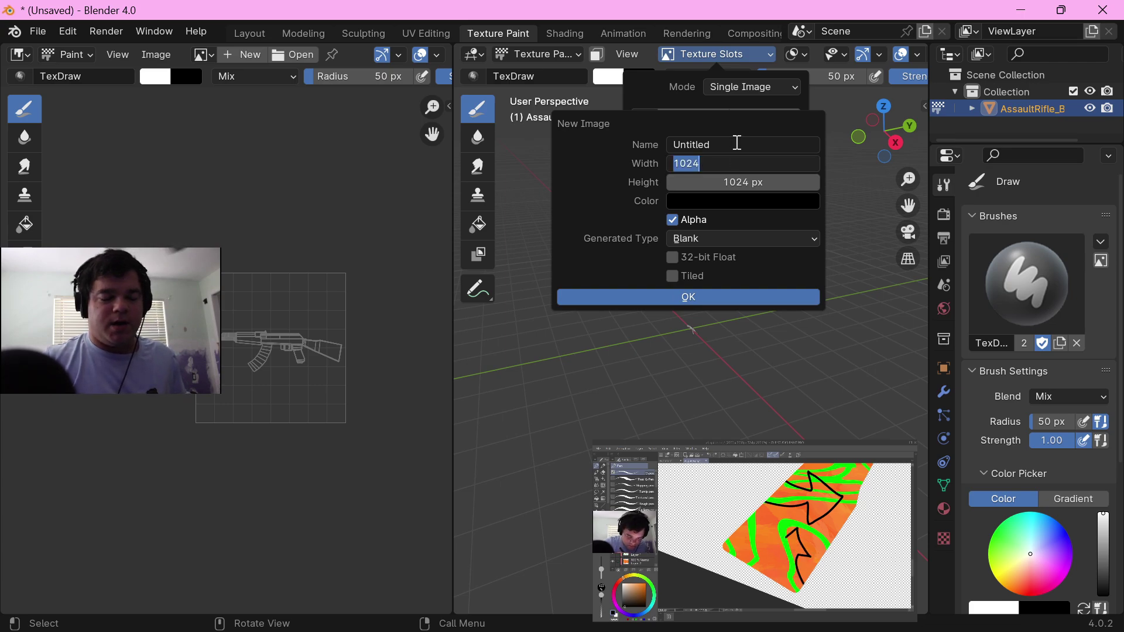
text(2)
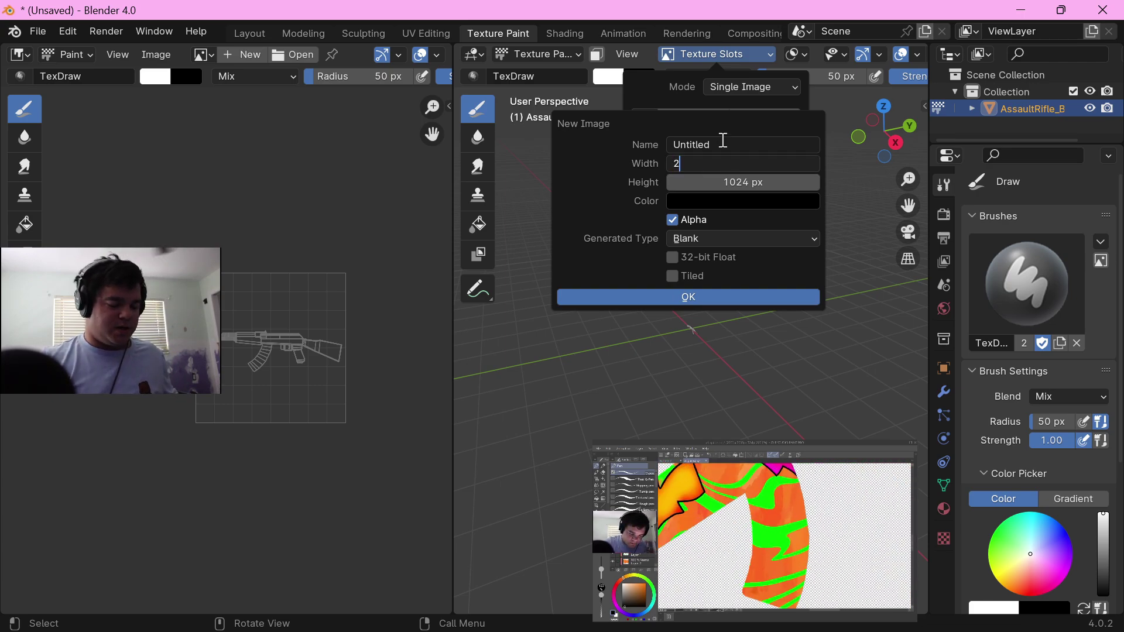
text(000)
key(Tab)
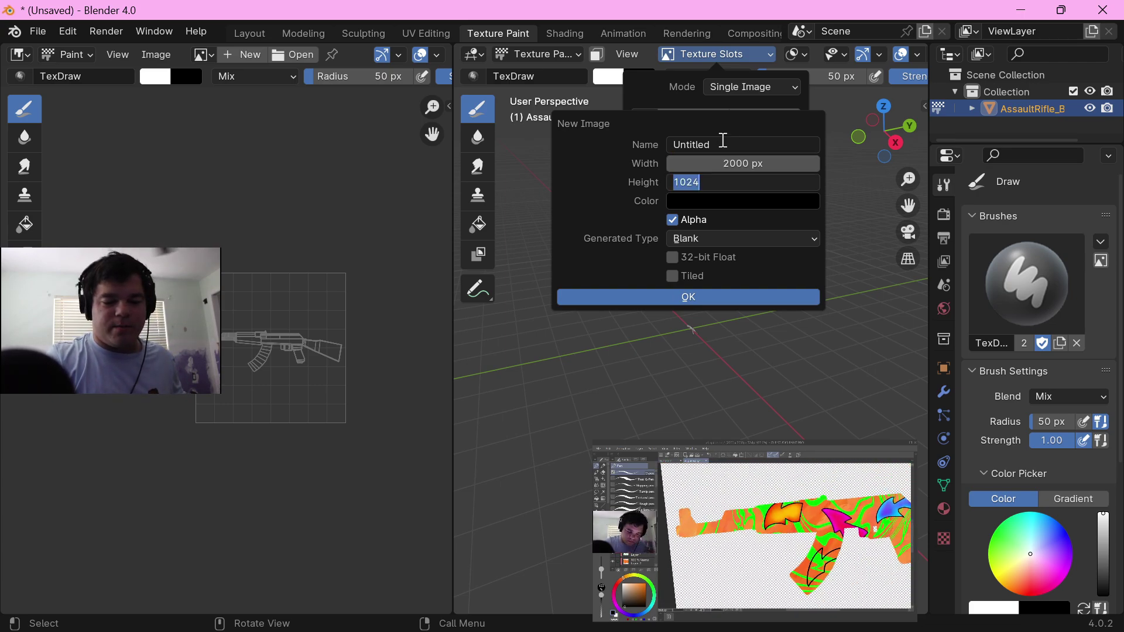
text(2000)
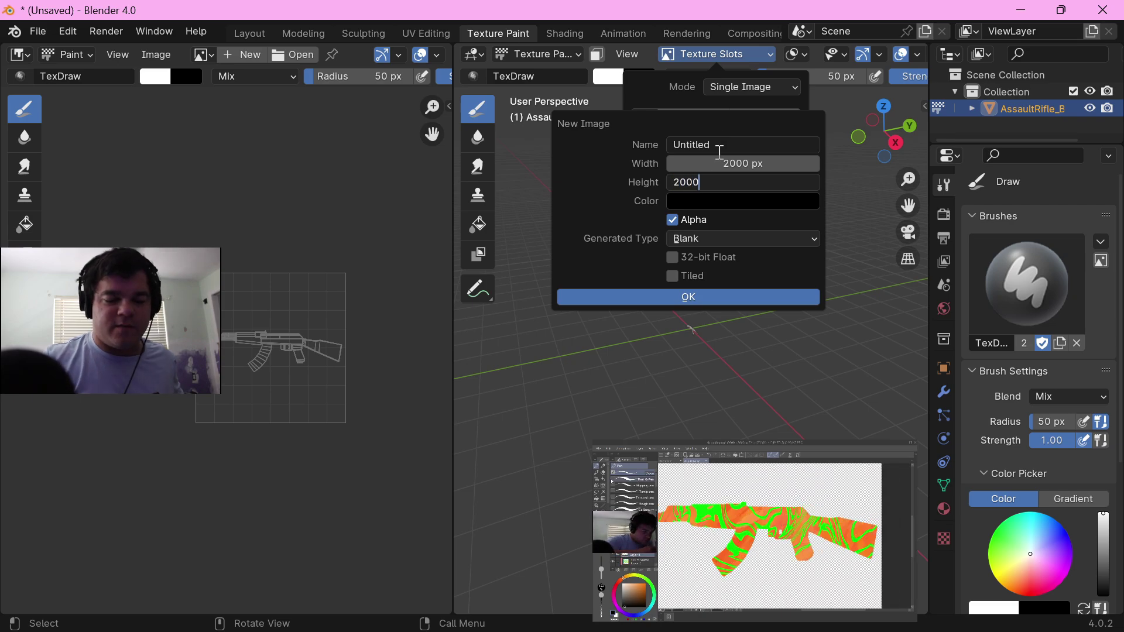
key(Return)
key(Return)
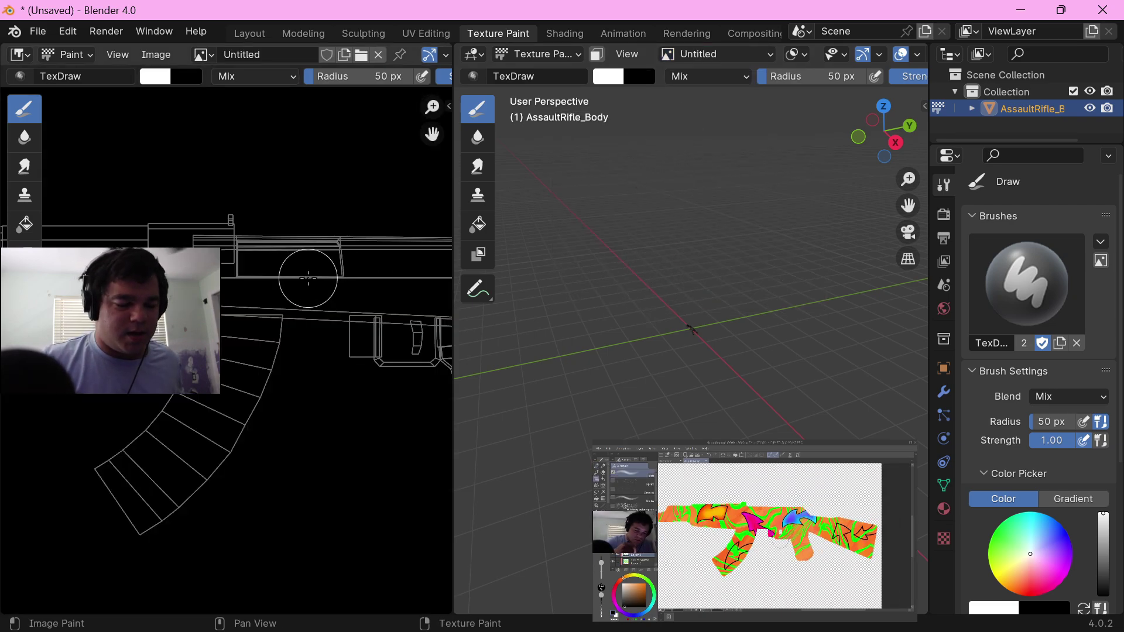
Step: Set the UV map used for painting the new image to the rifle's original UVMap
scroll(350, 280, down, 5)
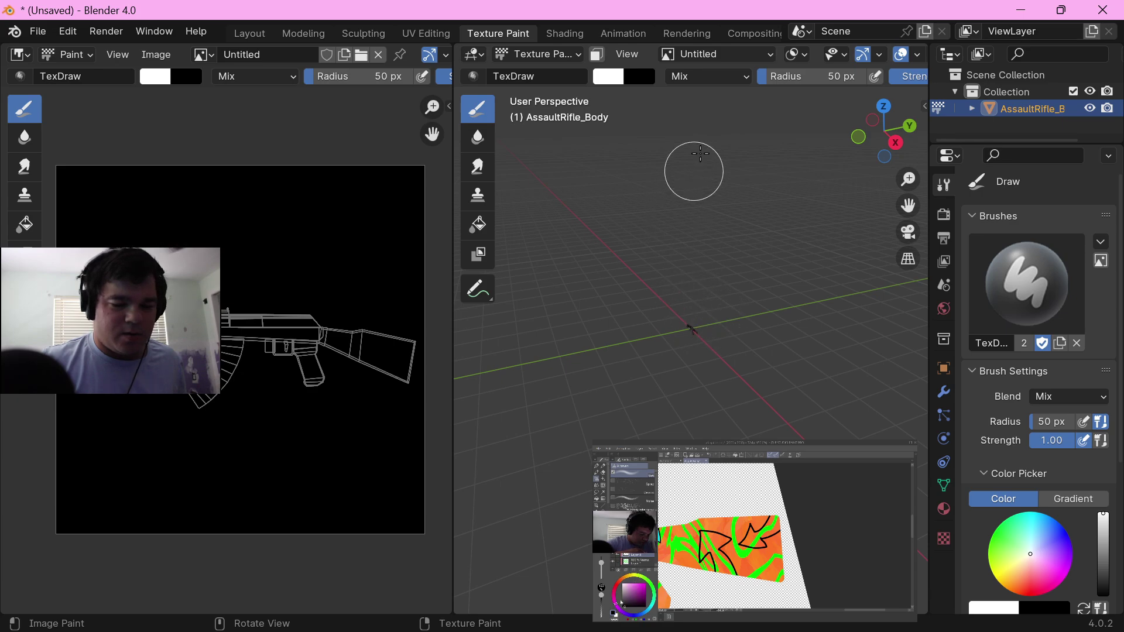
click(702, 54)
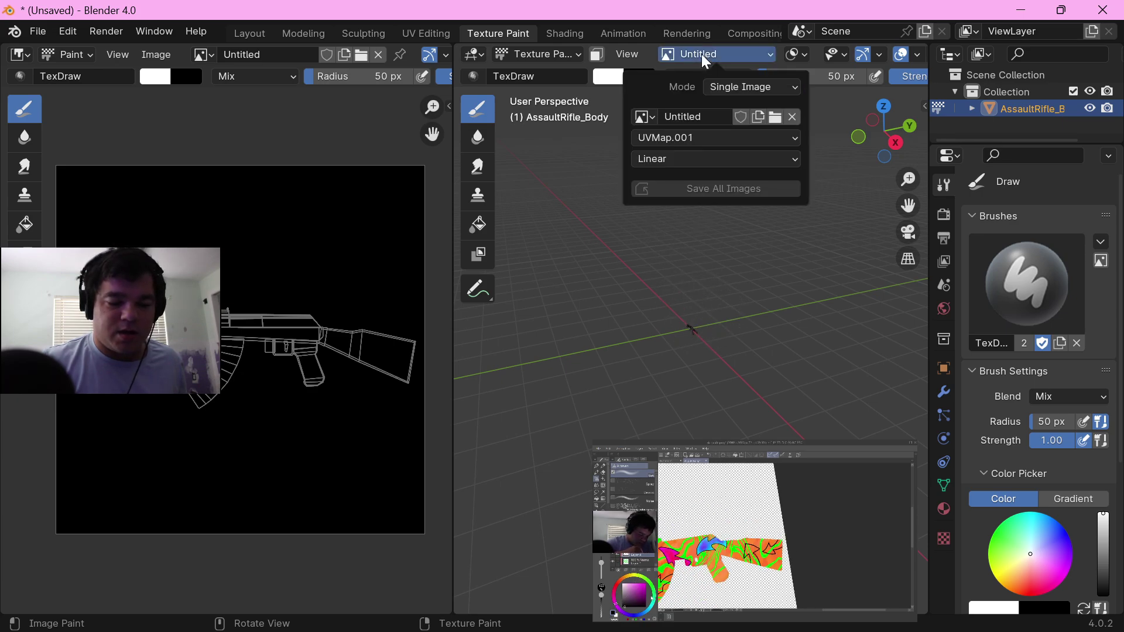
click(694, 138)
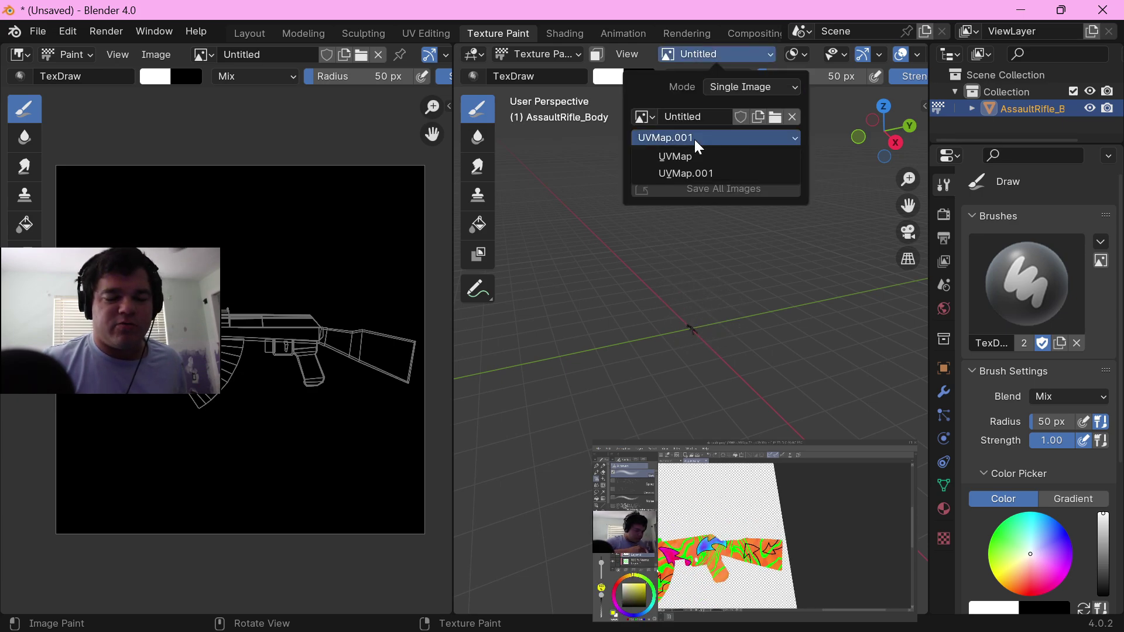
click(690, 157)
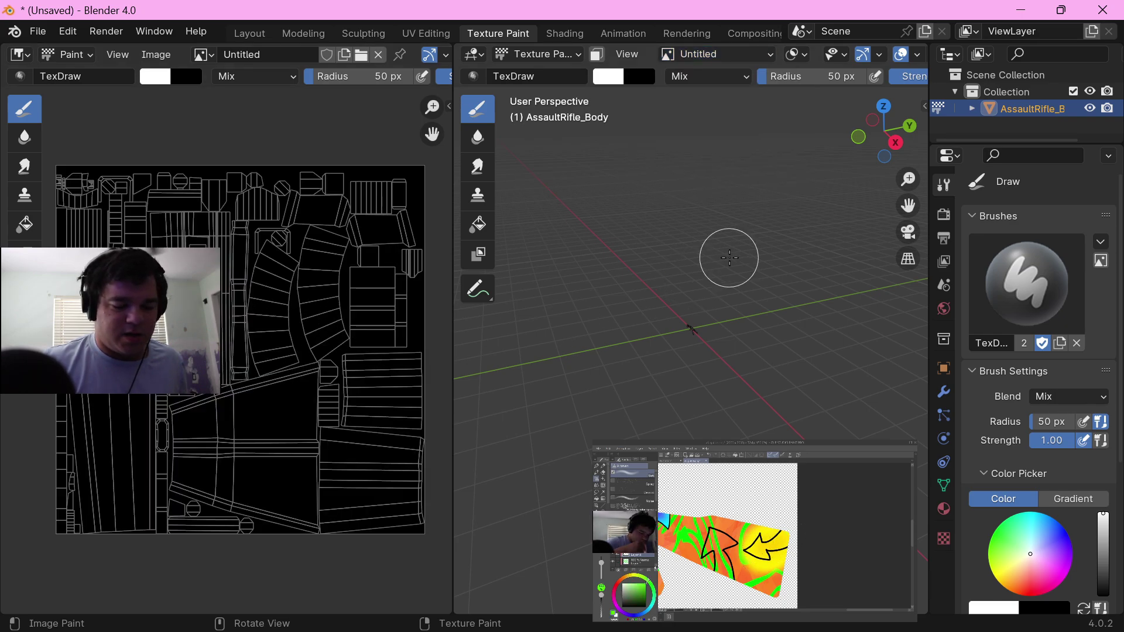
Step: Set the Clone brush to clone from a paint slot, with the First Poxel Skin image as source and UVMap.001 as source UV map
click(480, 198)
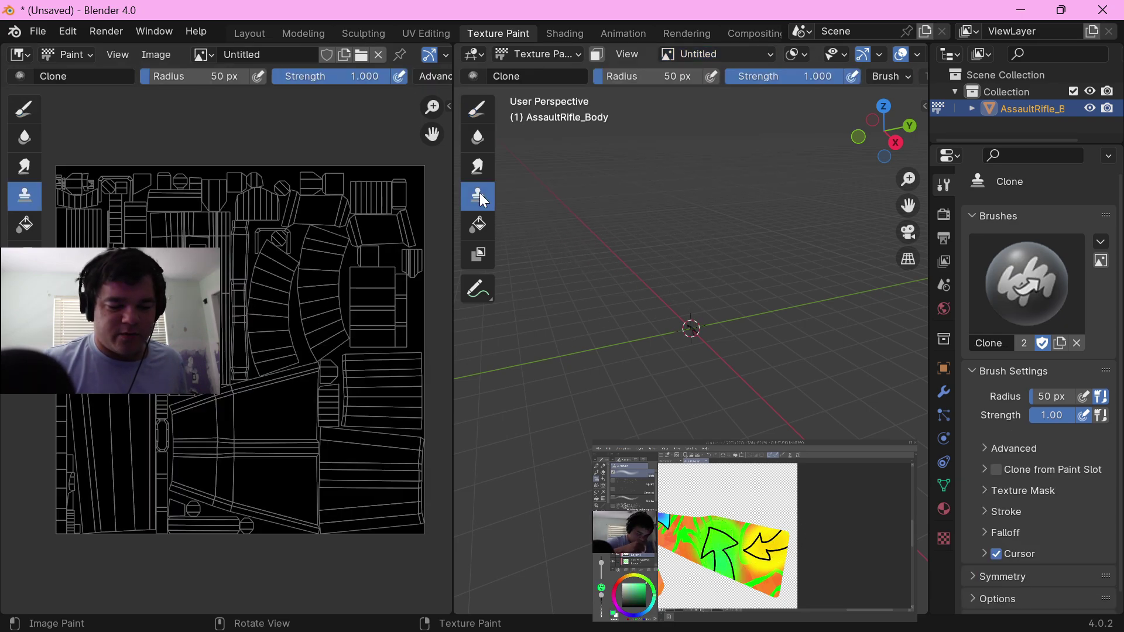
click(983, 469)
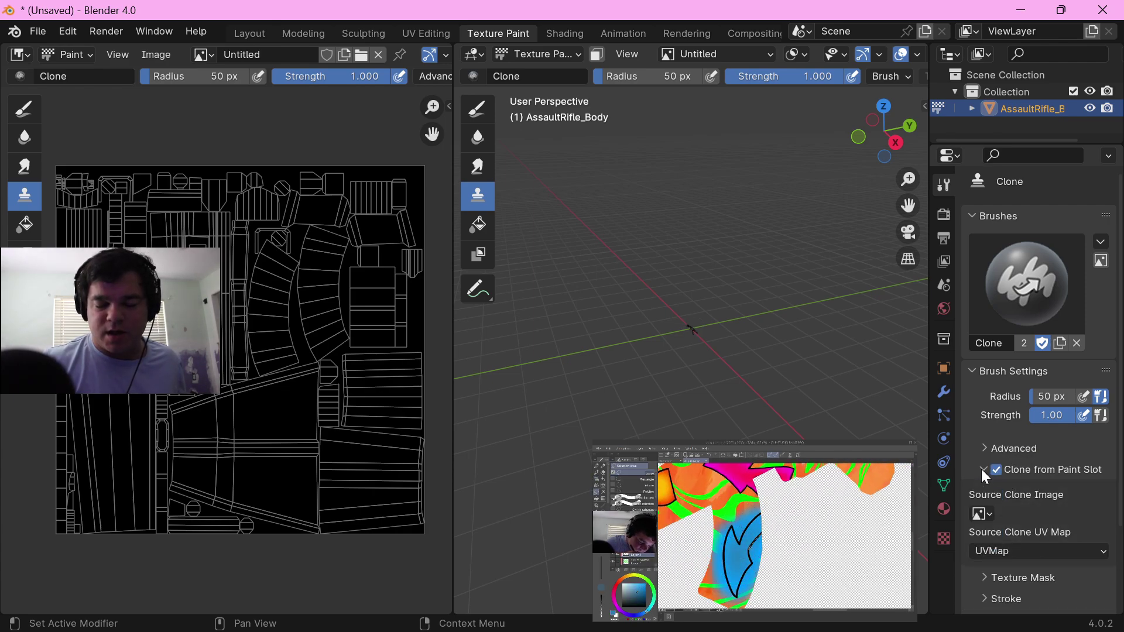
scroll(984, 469, down, 3)
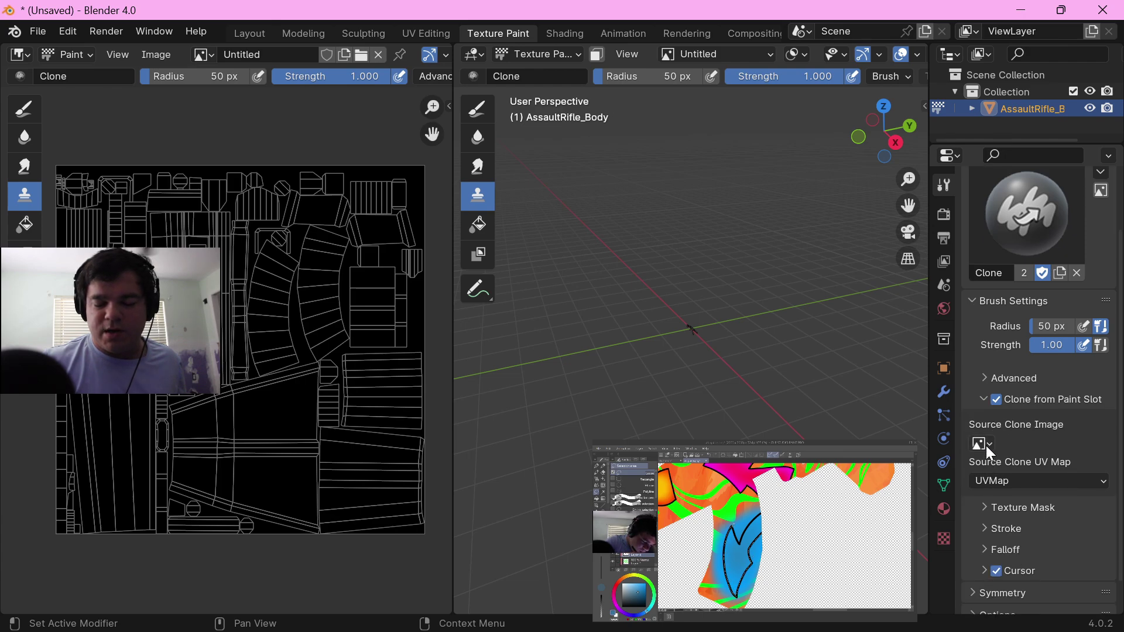
click(982, 444)
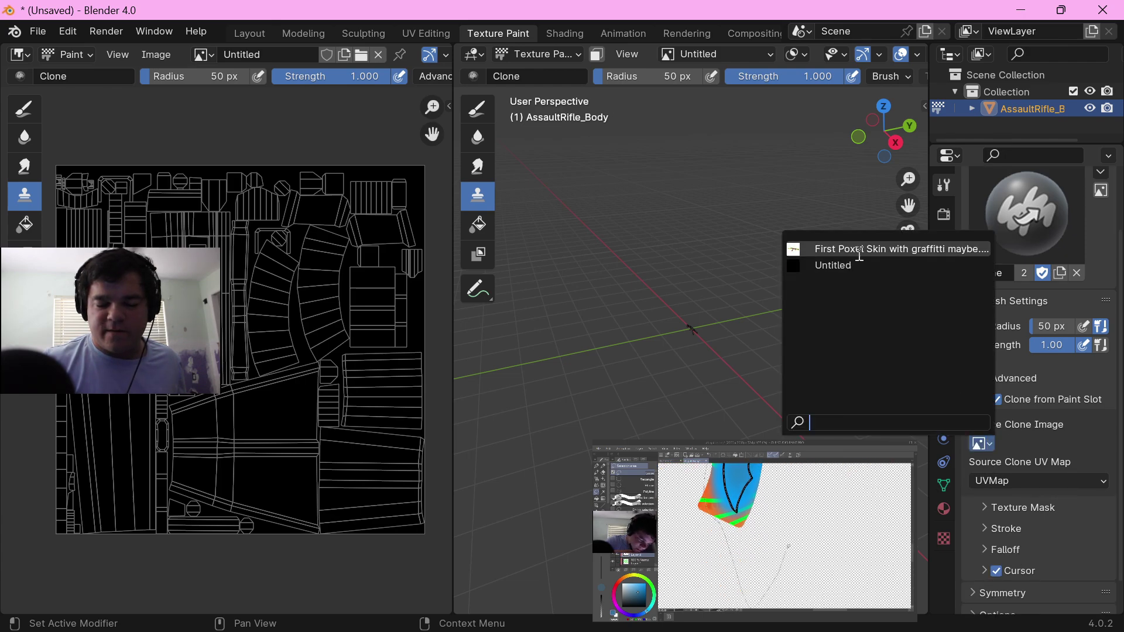
click(905, 251)
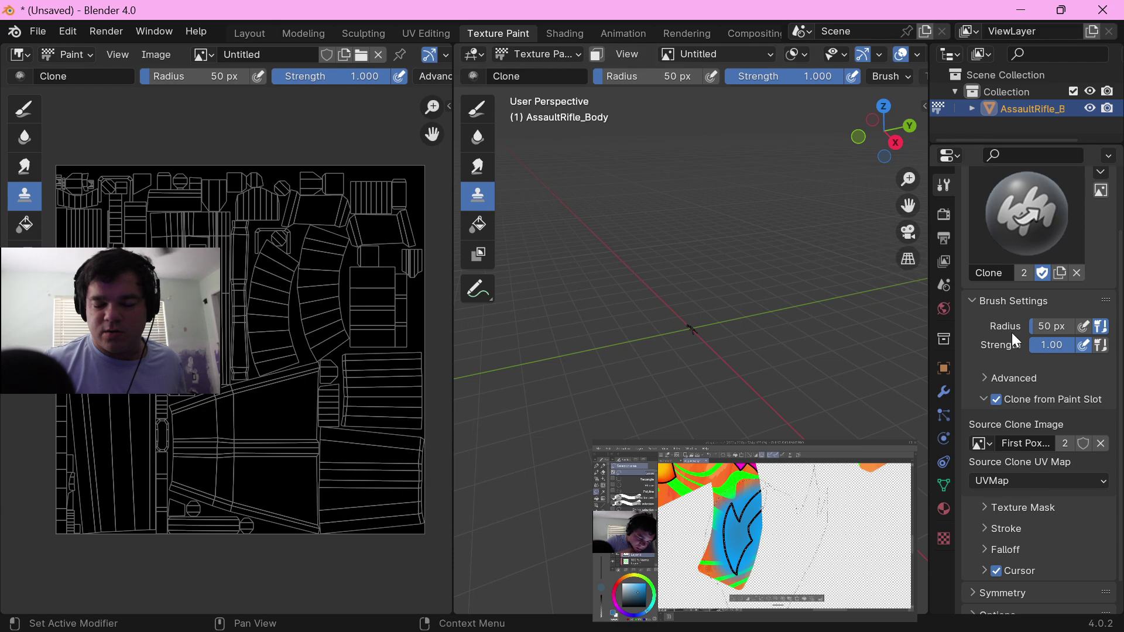
scroll(1023, 423, down, 2)
click(1009, 445)
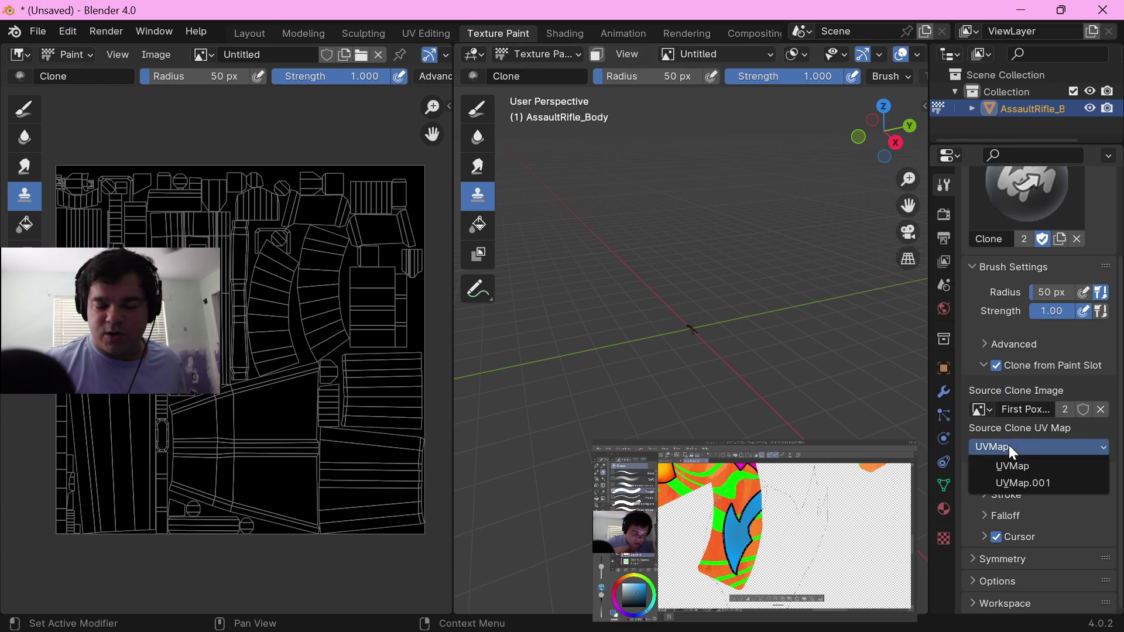
click(1021, 483)
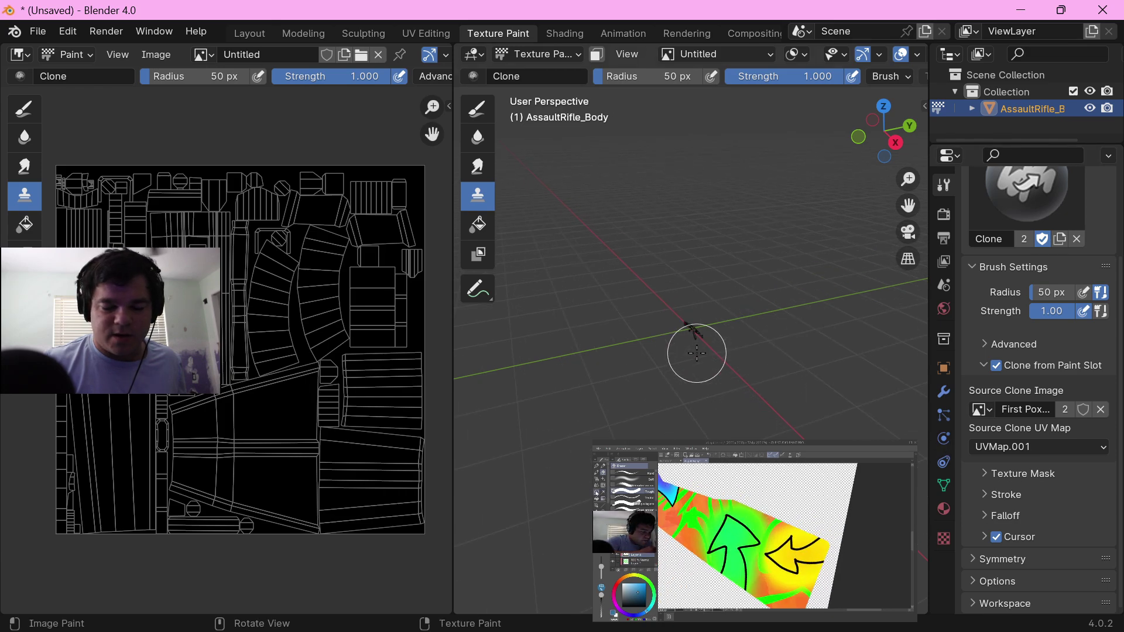
Step: Disable Occlude and Backface Culling, and clone the skin through the whole rifle onto the new image
click(974, 581)
scroll(988, 537, down, 3)
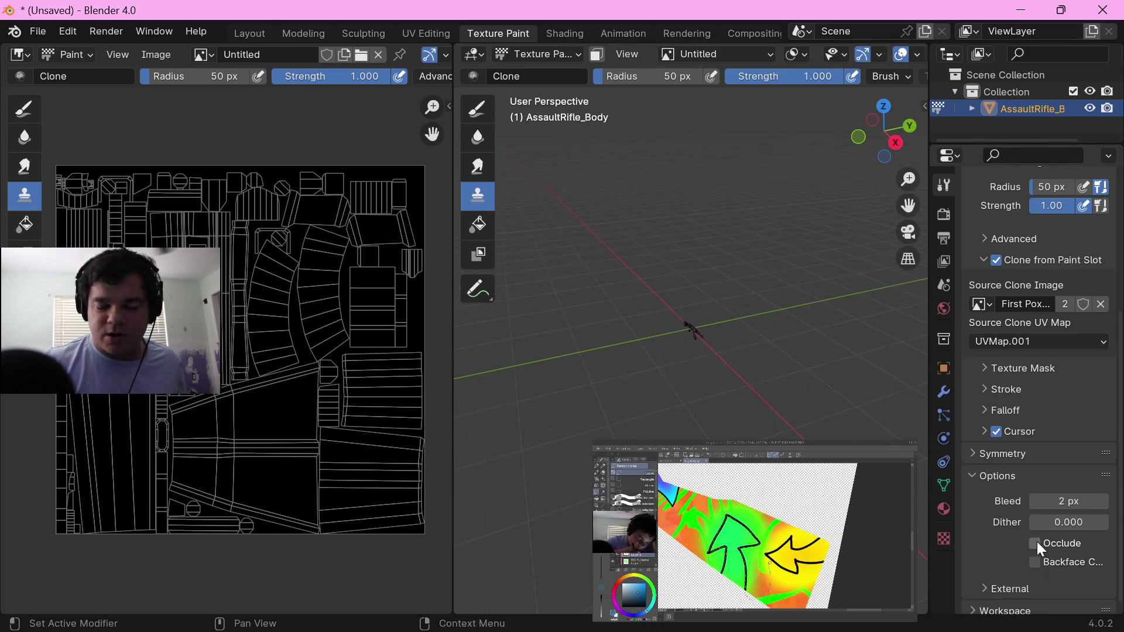
click(656, 351)
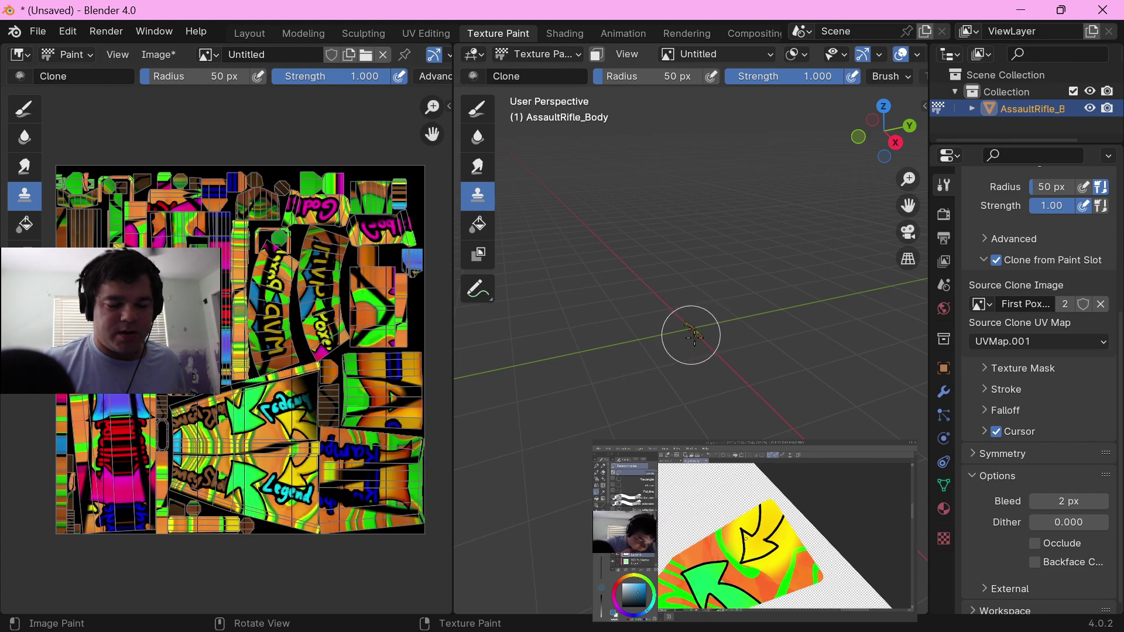
click(704, 326)
Step: Enable Occlude and Backface Culling, and clone the skin cleanly over one side of the rifle
click(1045, 559)
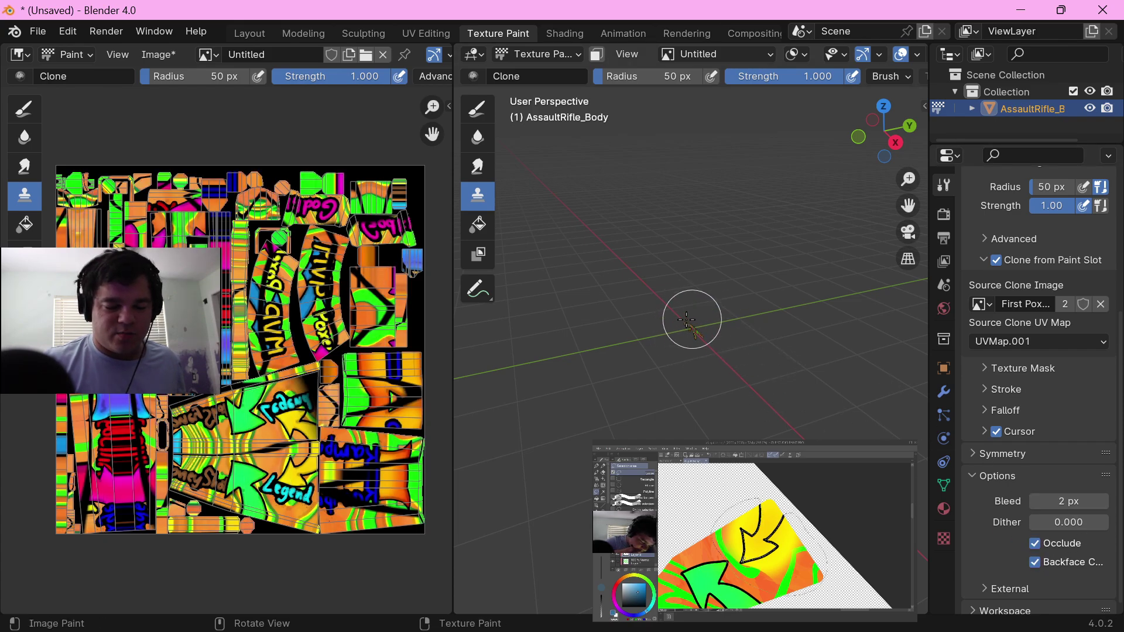
scroll(690, 336, up, 8)
middle_drag(661, 368, 739, 355)
scroll(738, 356, up, 2)
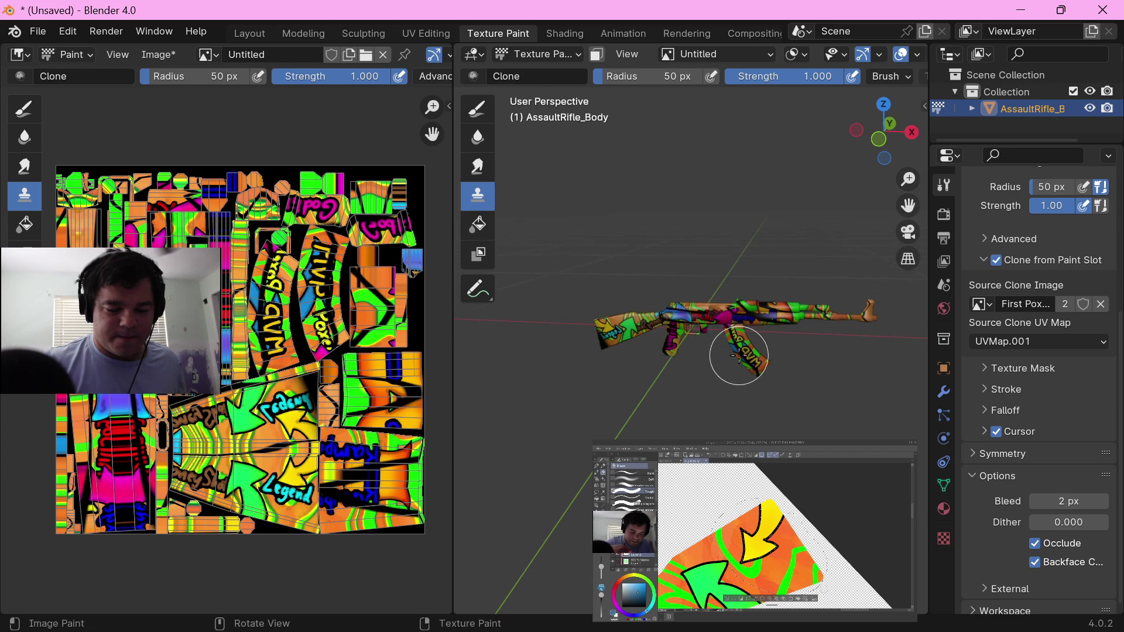
scroll(739, 356, up, 1)
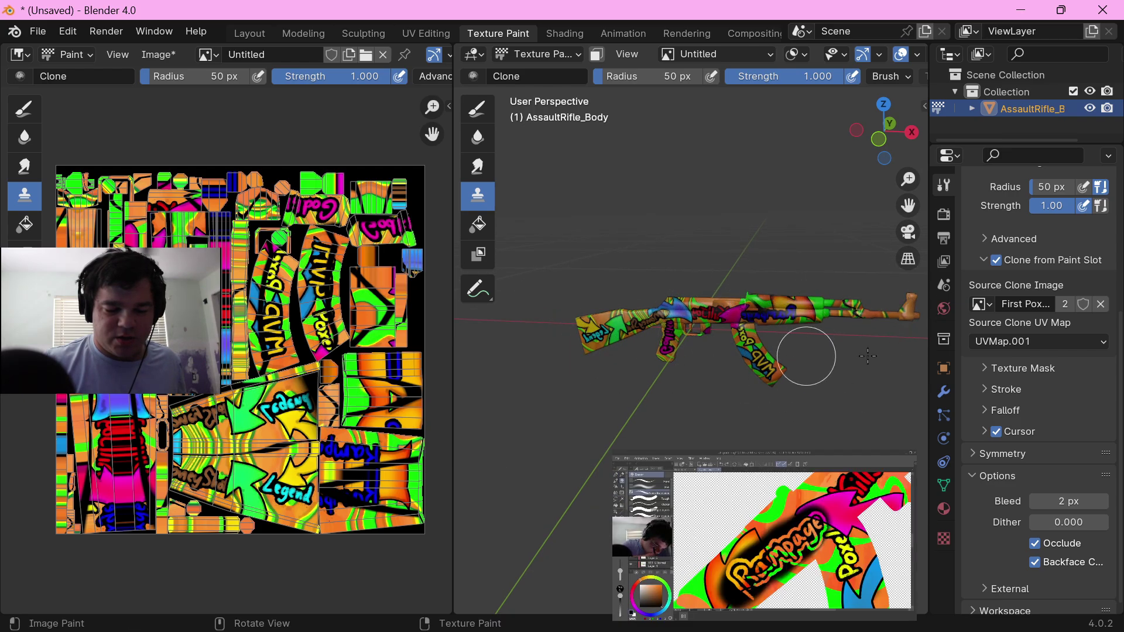
Step: Clone the skin over the remaining sides of the rifle from several angles, covering the dark gaps
middle_drag(781, 363, 704, 279)
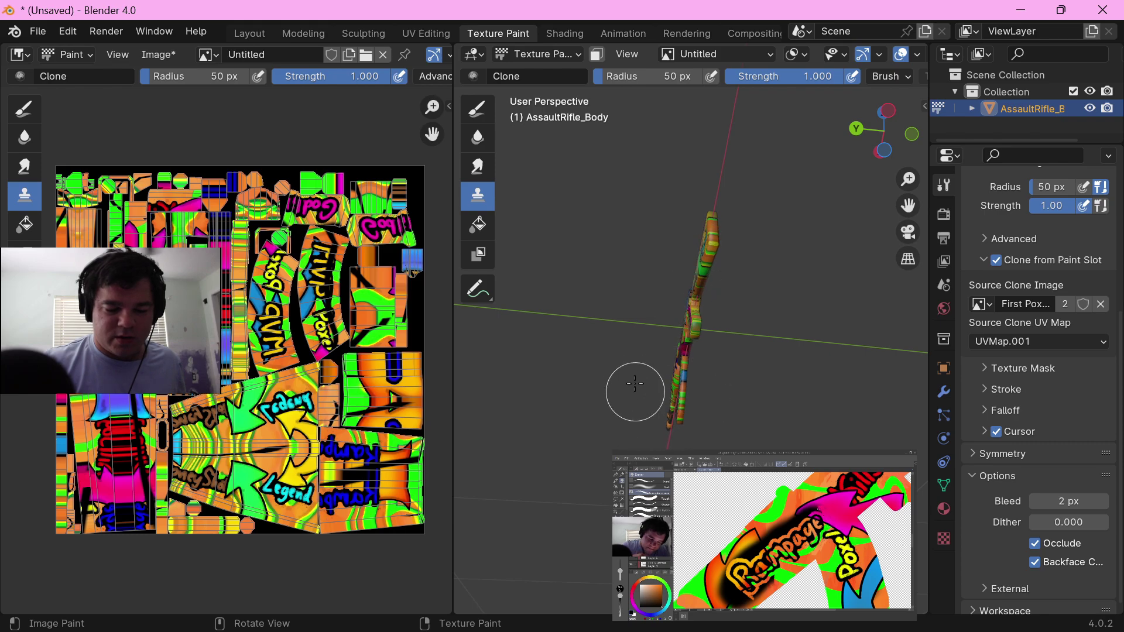
middle_drag(638, 387, 753, 321)
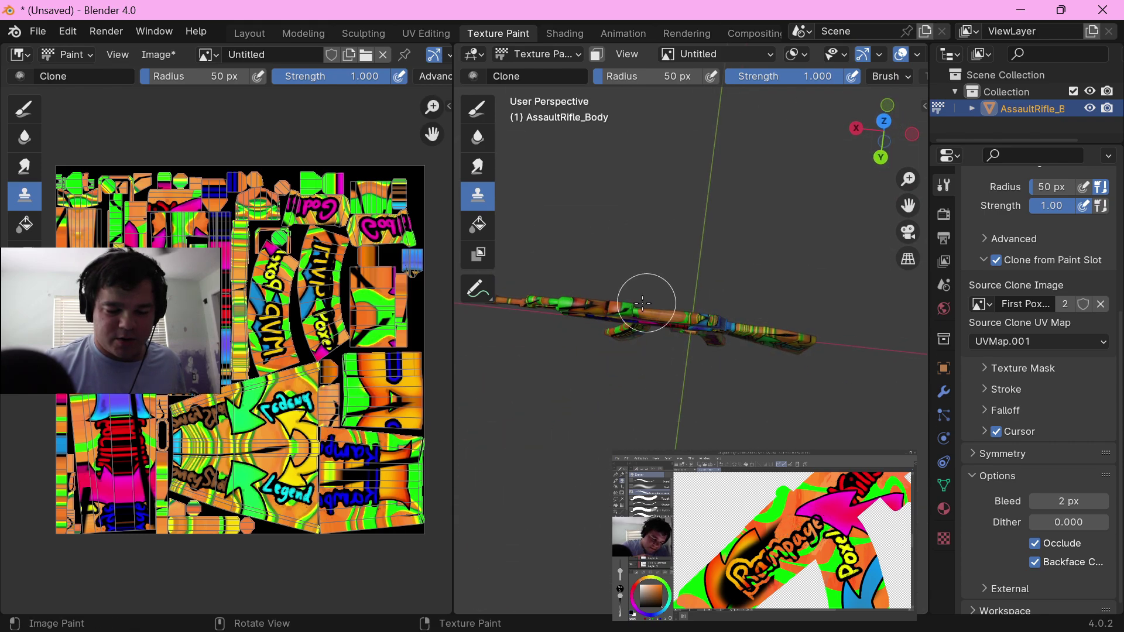
middle_drag(647, 376, 734, 332)
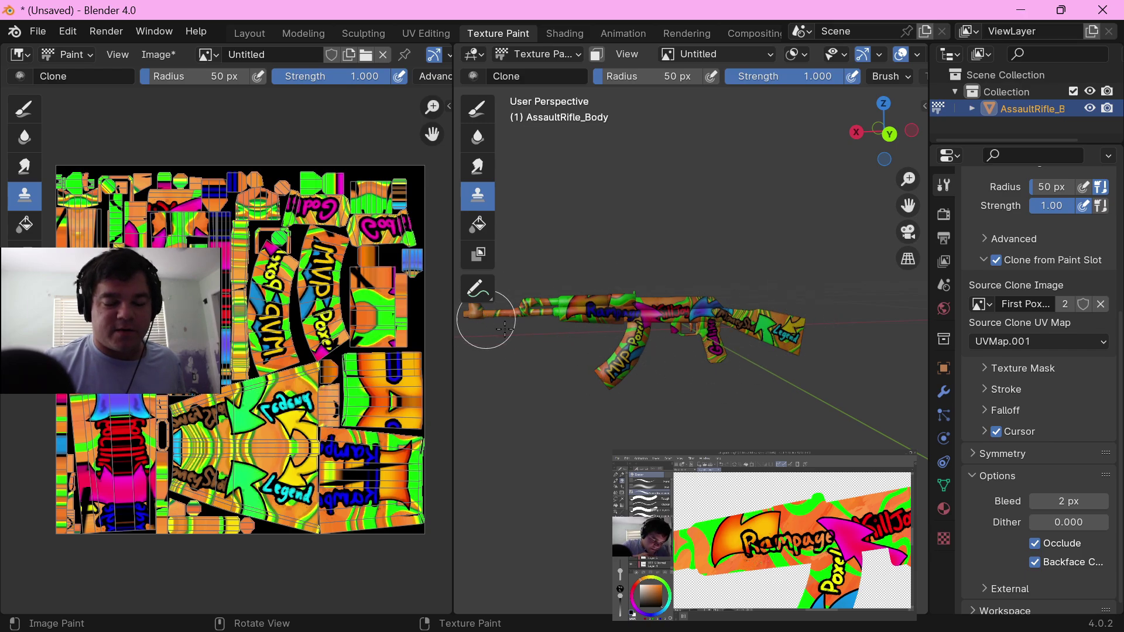
middle_drag(504, 329, 675, 293)
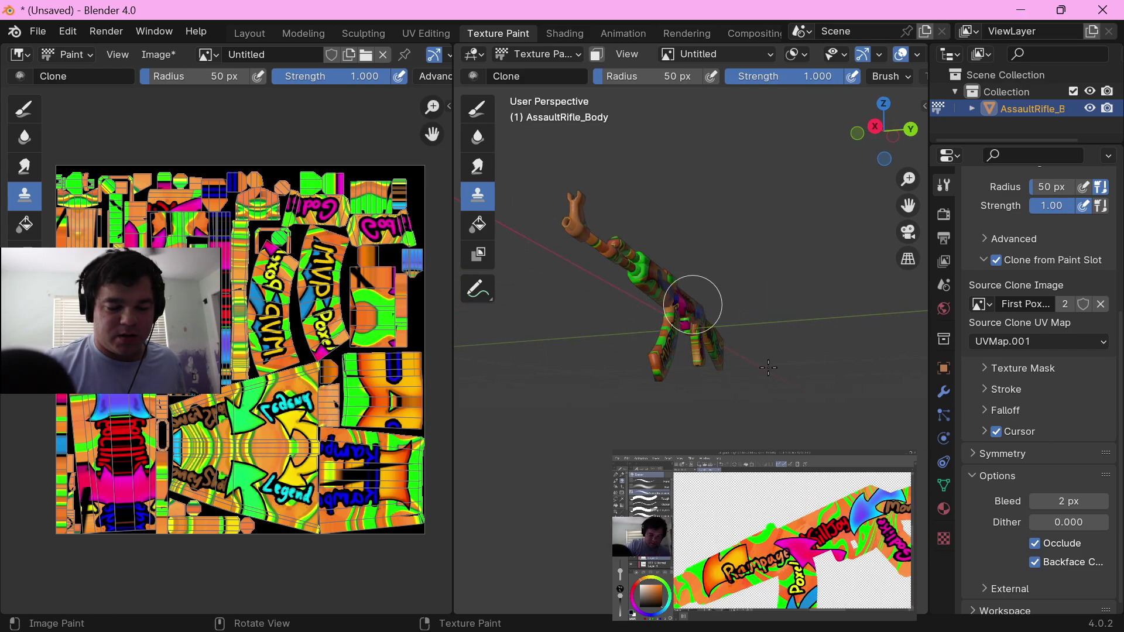
middle_drag(665, 389, 824, 406)
key(KP_1)
alt+middle_drag(758, 278, 763, 446)
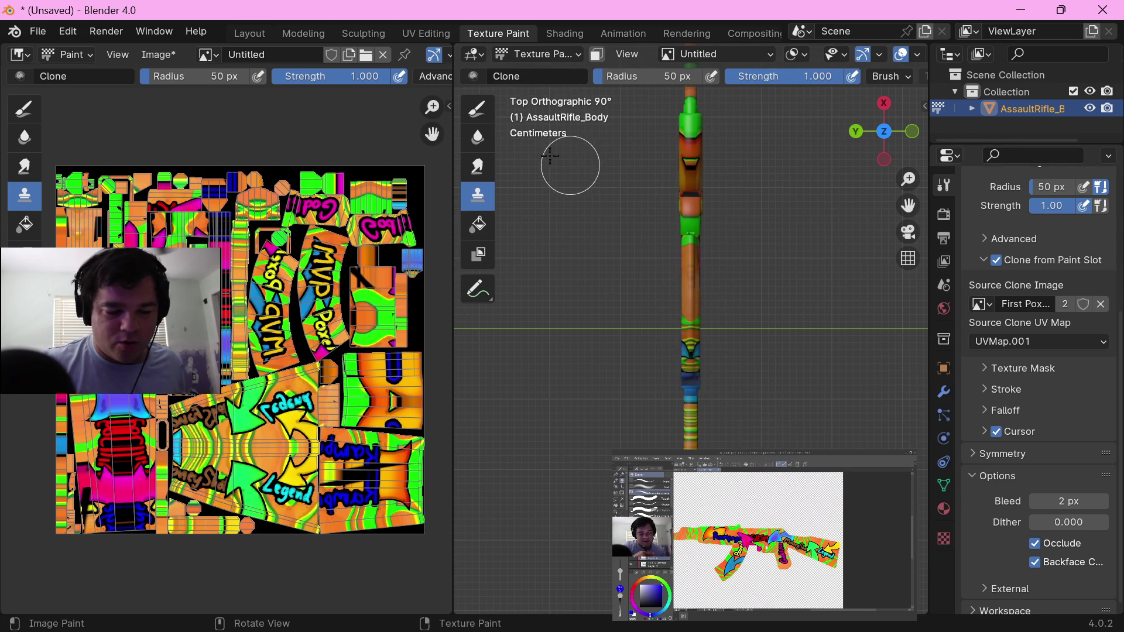
Step: Switch to the Draw brush, sample the orange from the top of the rifle as brush colour and brighten it slightly
click(477, 109)
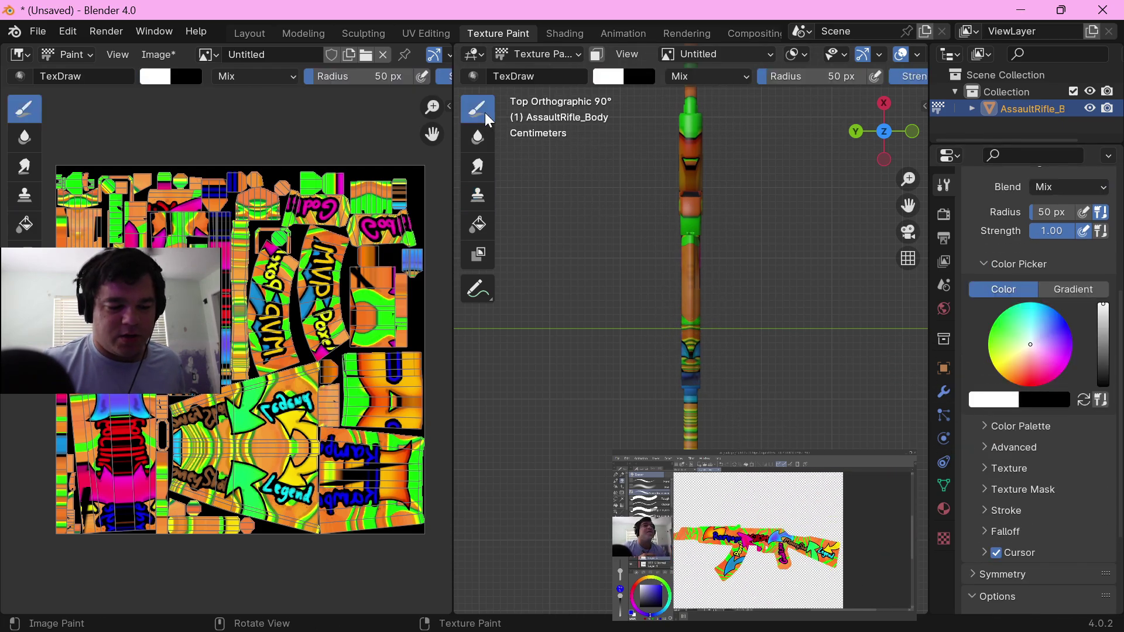
click(999, 399)
click(999, 341)
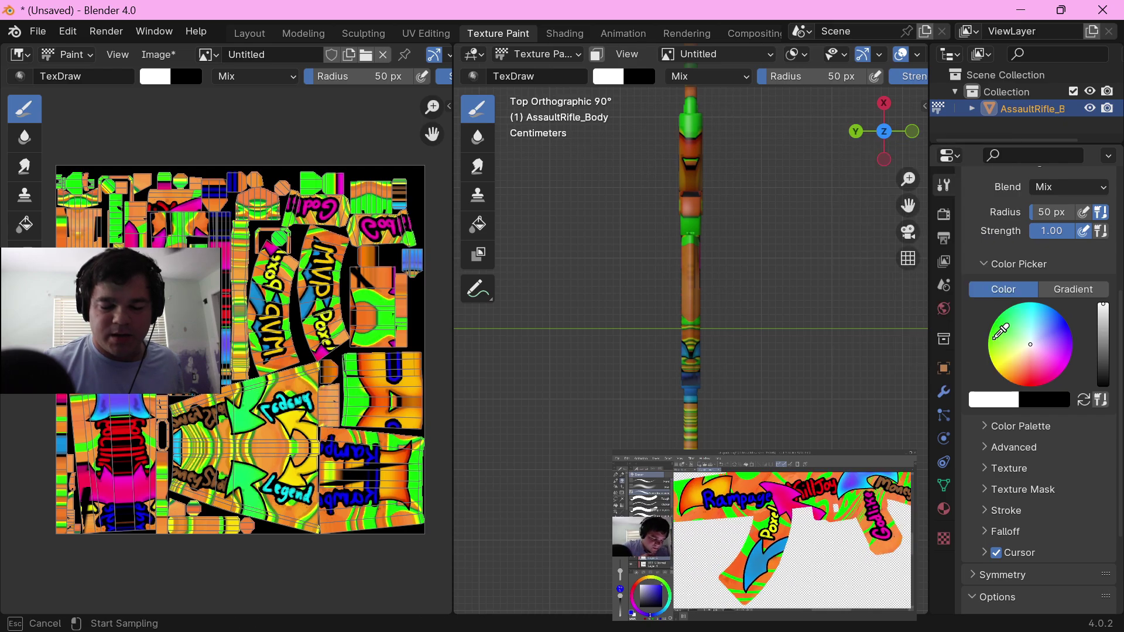
click(693, 294)
drag(1102, 322, 1103, 314)
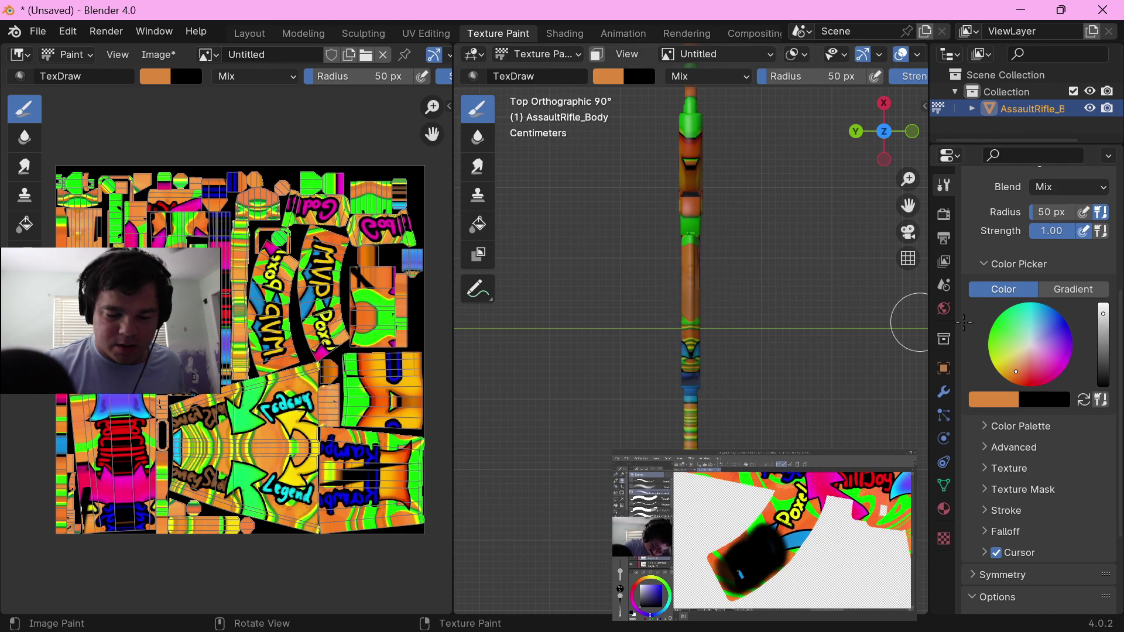
click(1103, 309)
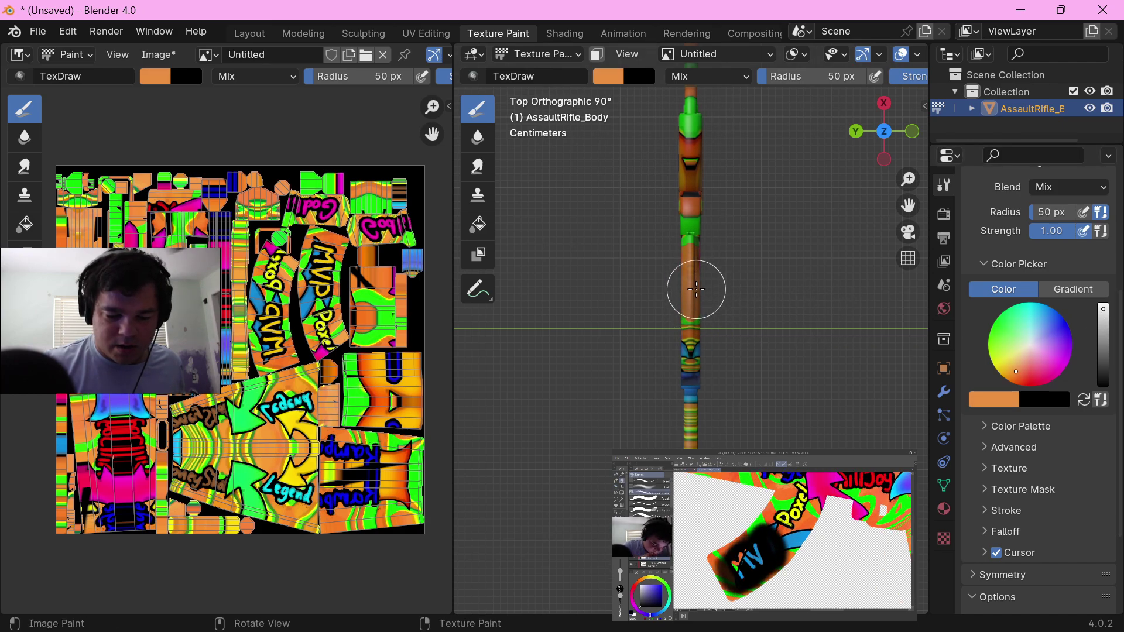
Step: Paint the stretched pattern along the rifle's top solid orange, from the stock to the muzzle
drag(692, 345, 691, 383)
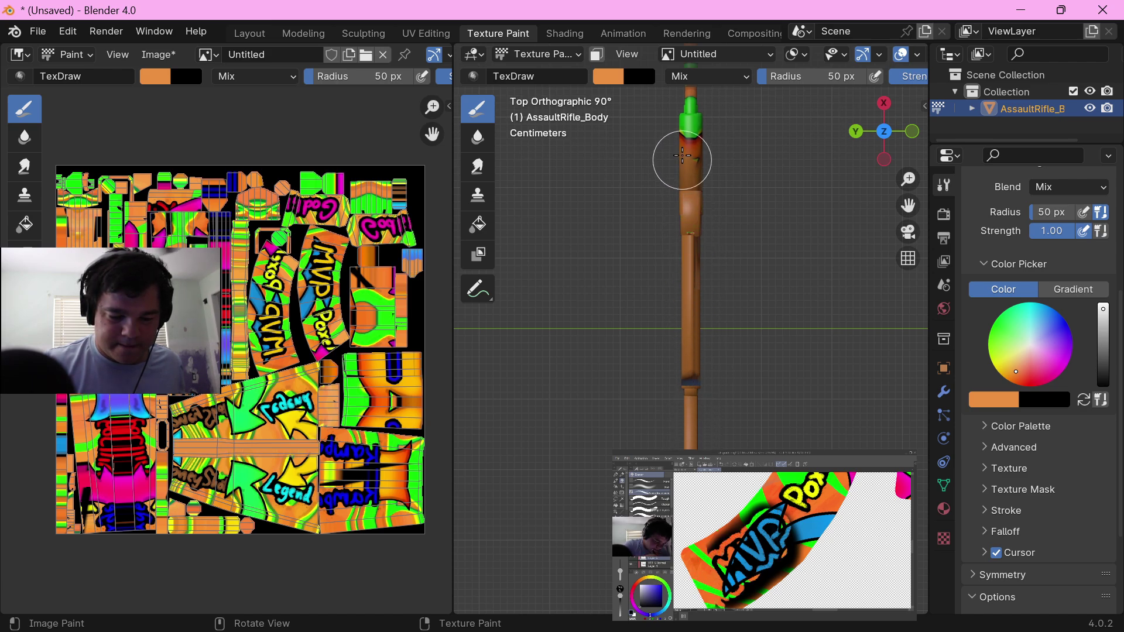
drag(682, 154, 682, 70)
scroll(694, 138, down, 4)
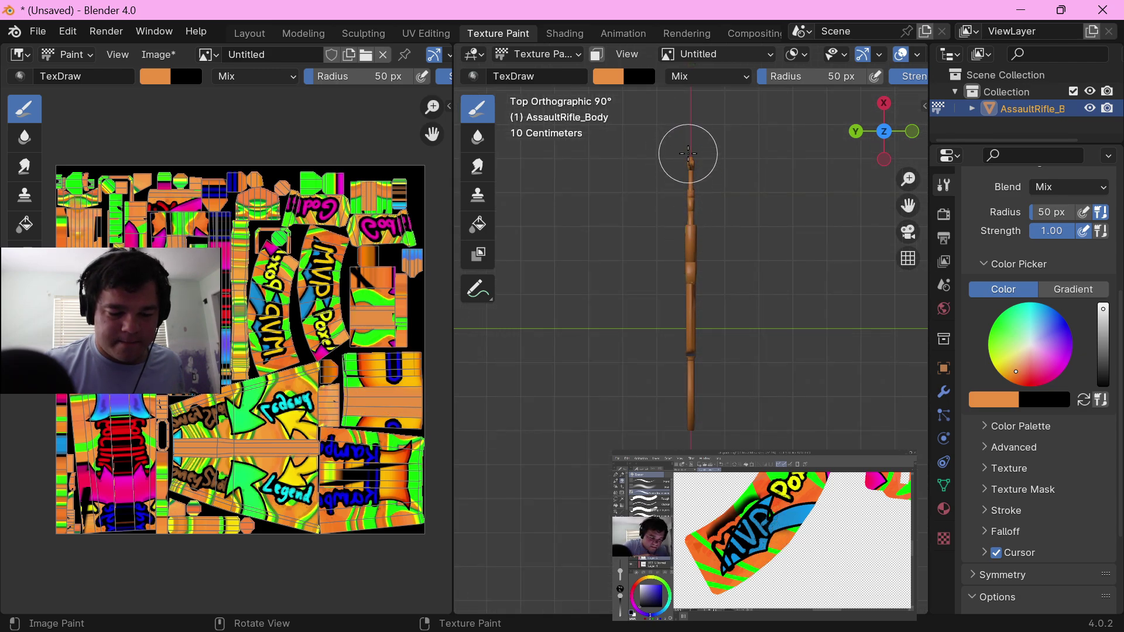
Step: Switch back to the Clone brush and re-clone the custom skin over both sides of the rifle
mouse_move(642, 345)
middle_down()
mouse_move(729, 300)
mouse_move(641, 280)
middle_up()
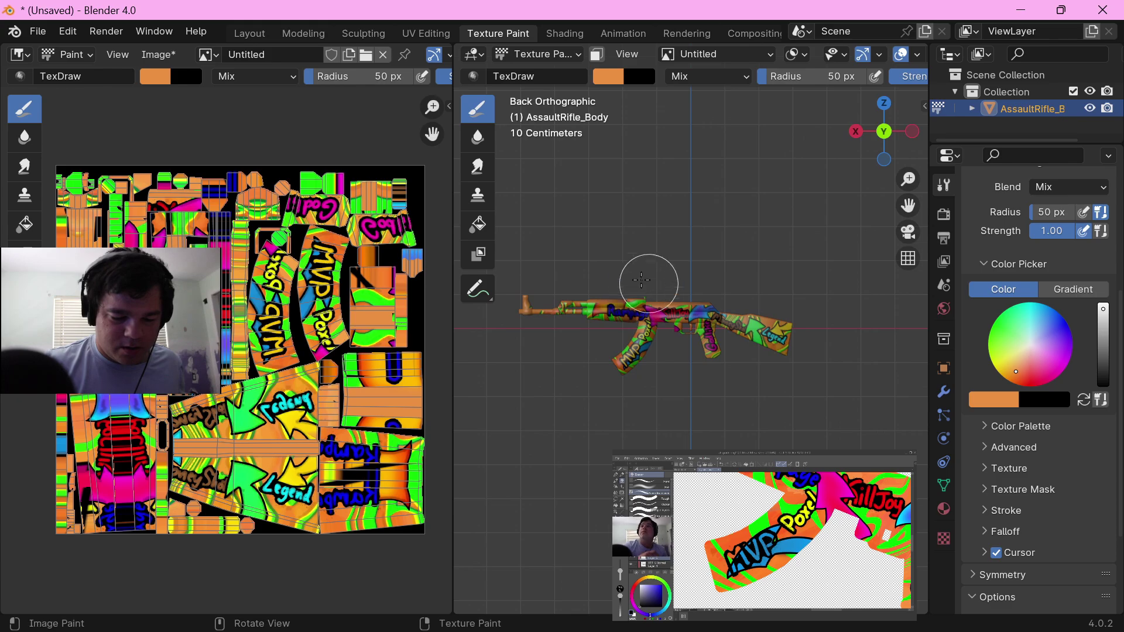
click(478, 193)
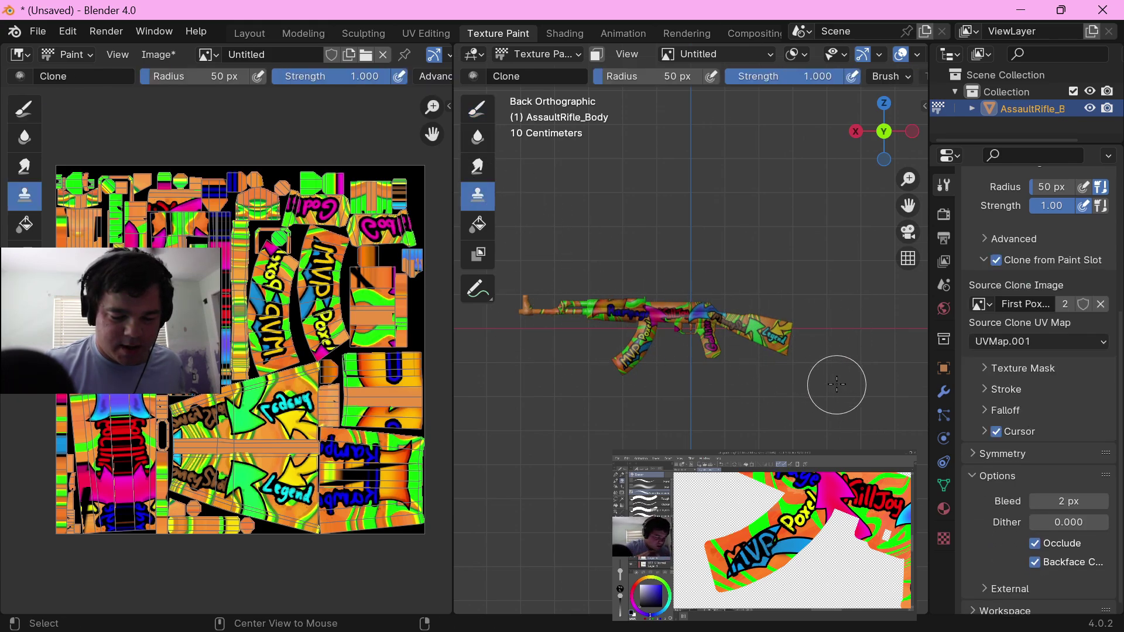
alt+middle_drag(837, 384, 674, 333)
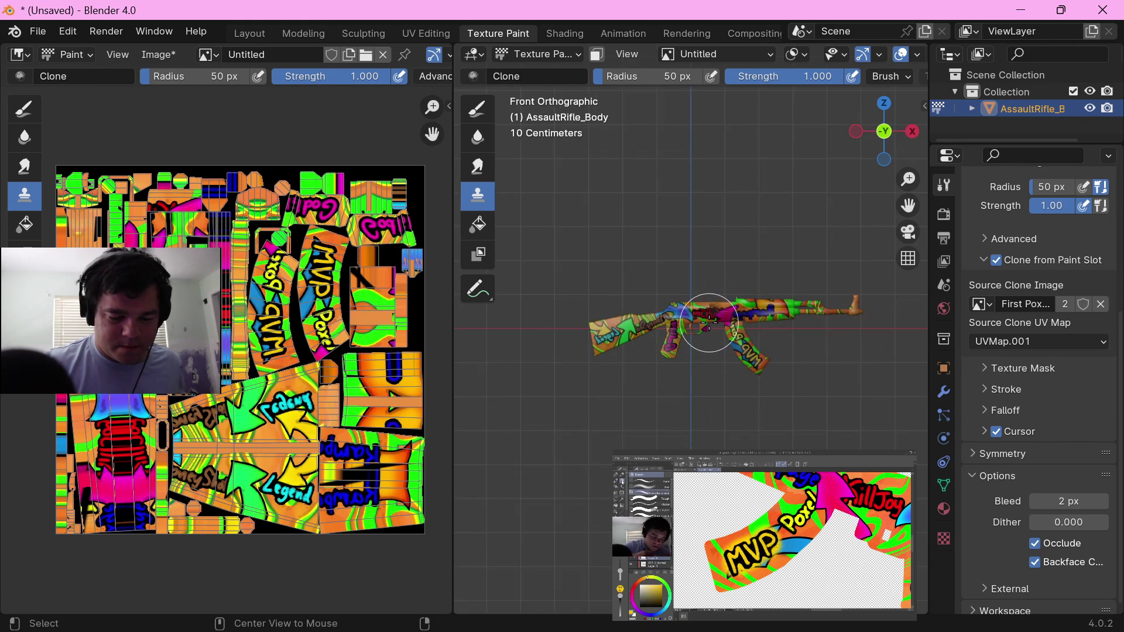
alt+middle_drag(708, 322, 731, 426)
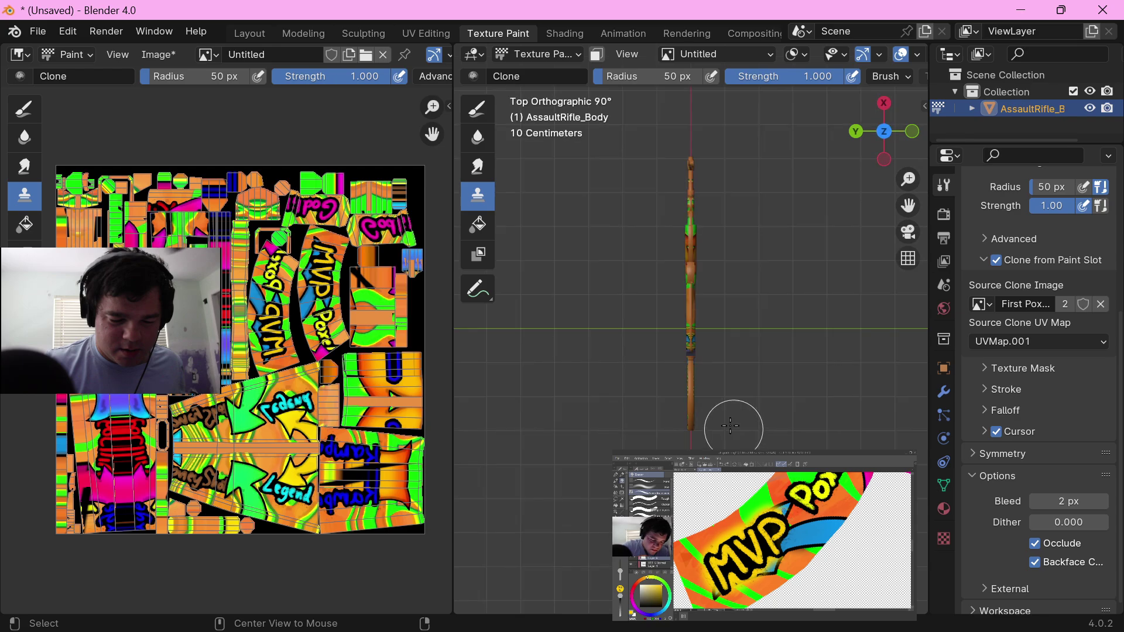
Step: Clone the skin over the rifle's top surfaces from the stock to the muzzle, viewing them from above and at an angle
scroll(730, 426, up, 5)
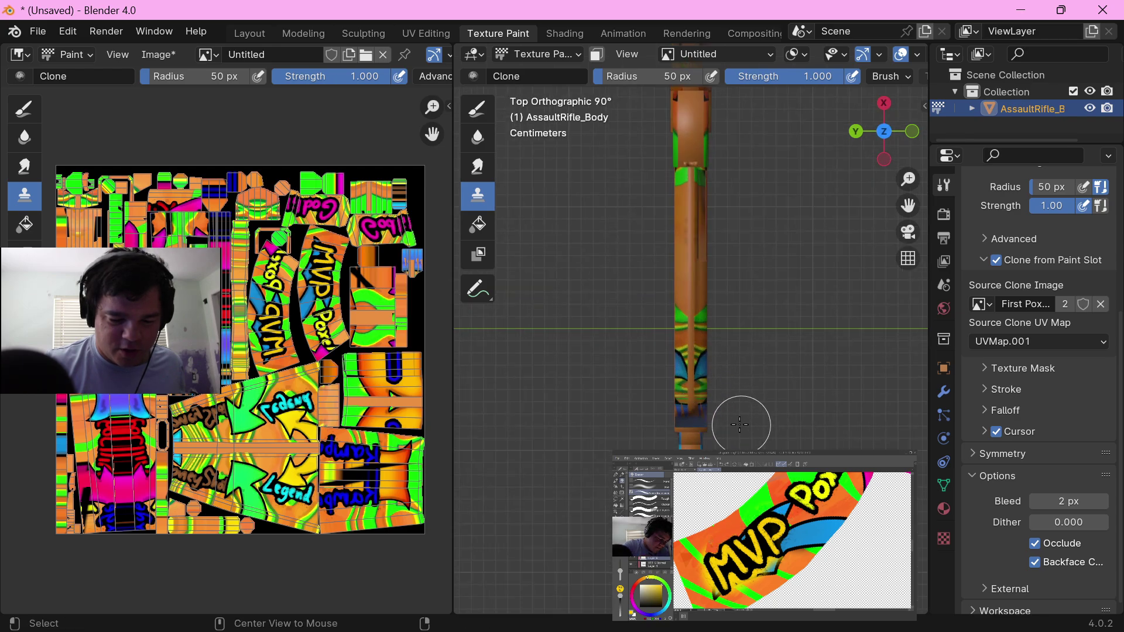
middle_drag(740, 424, 694, 401)
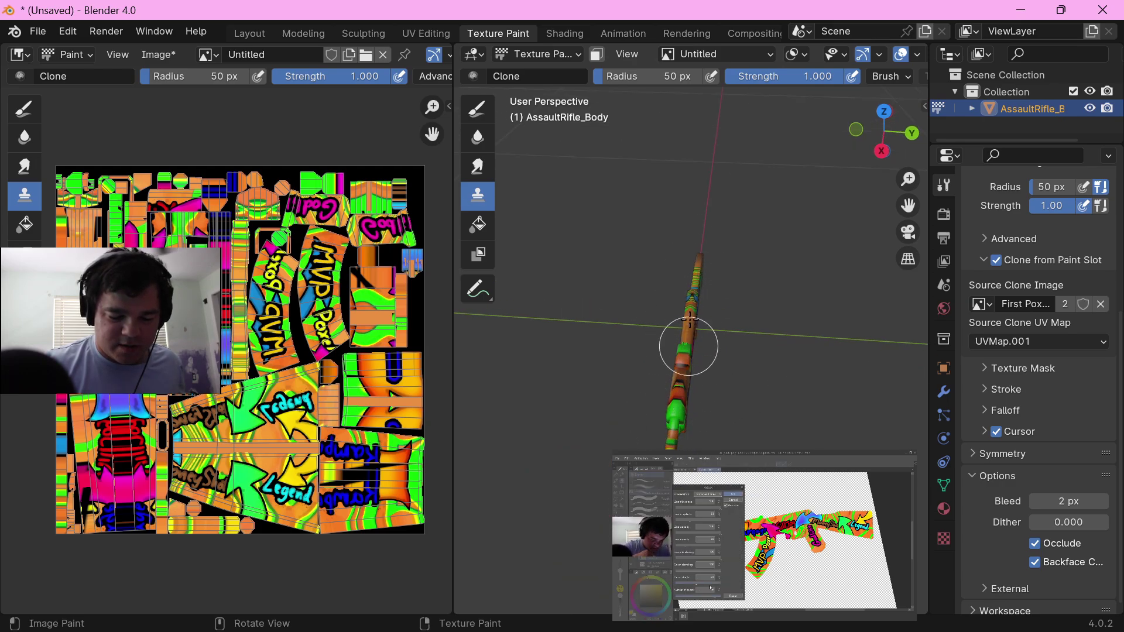
middle_drag(688, 346, 697, 402)
scroll(697, 447, up, 2)
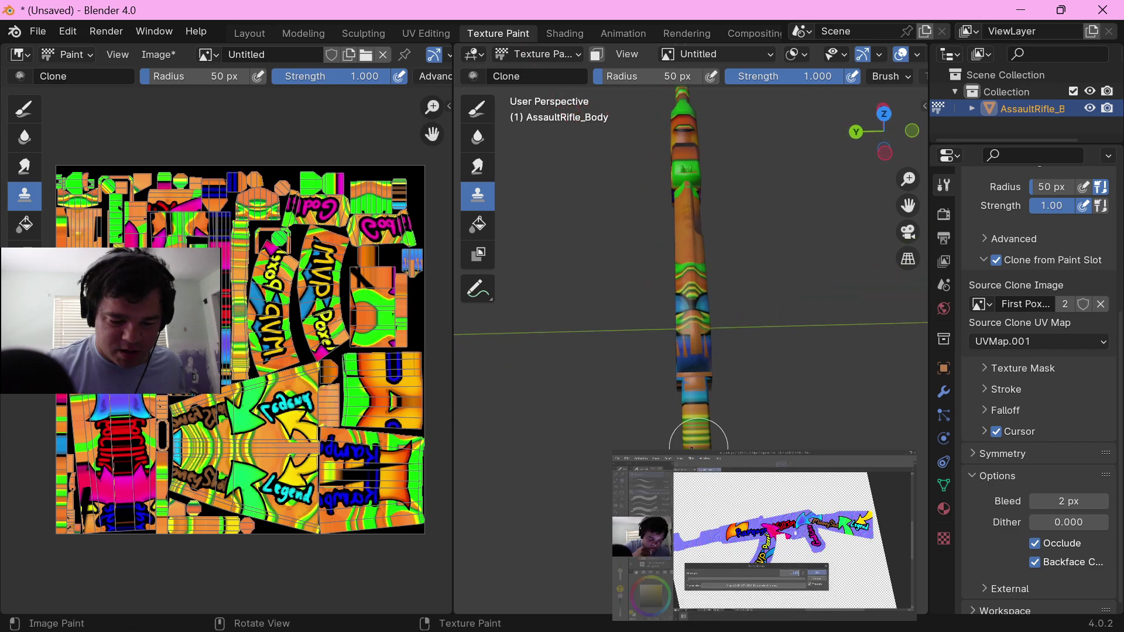
Step: Switch to the Draw brush and paint the stretched stripes along the top of the stock solid orange
click(477, 108)
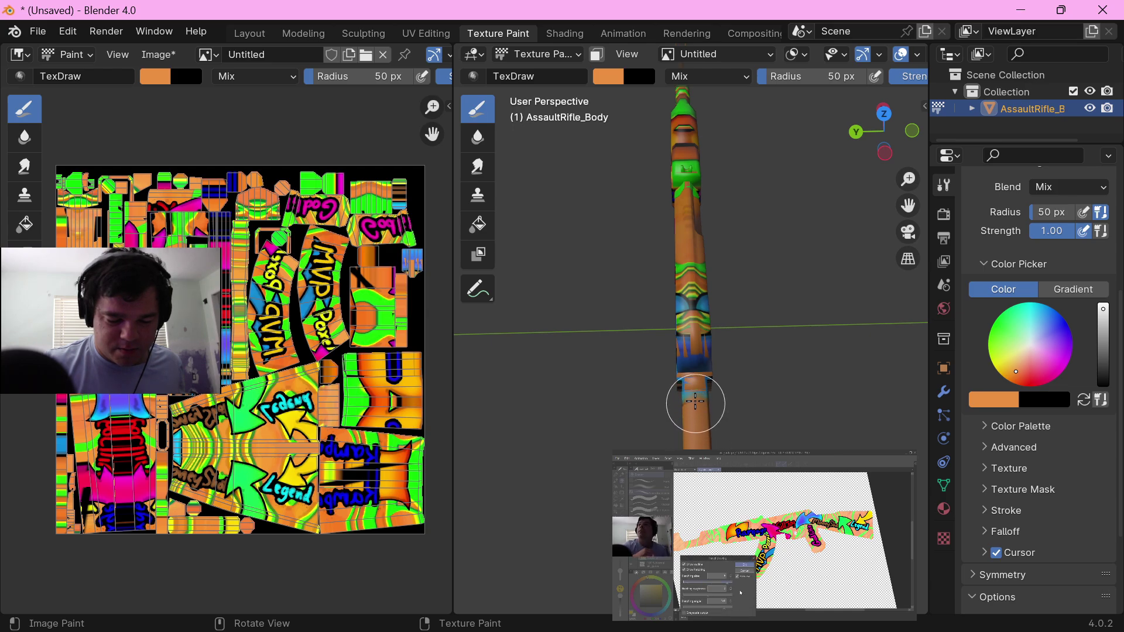
scroll(692, 267, down, 1)
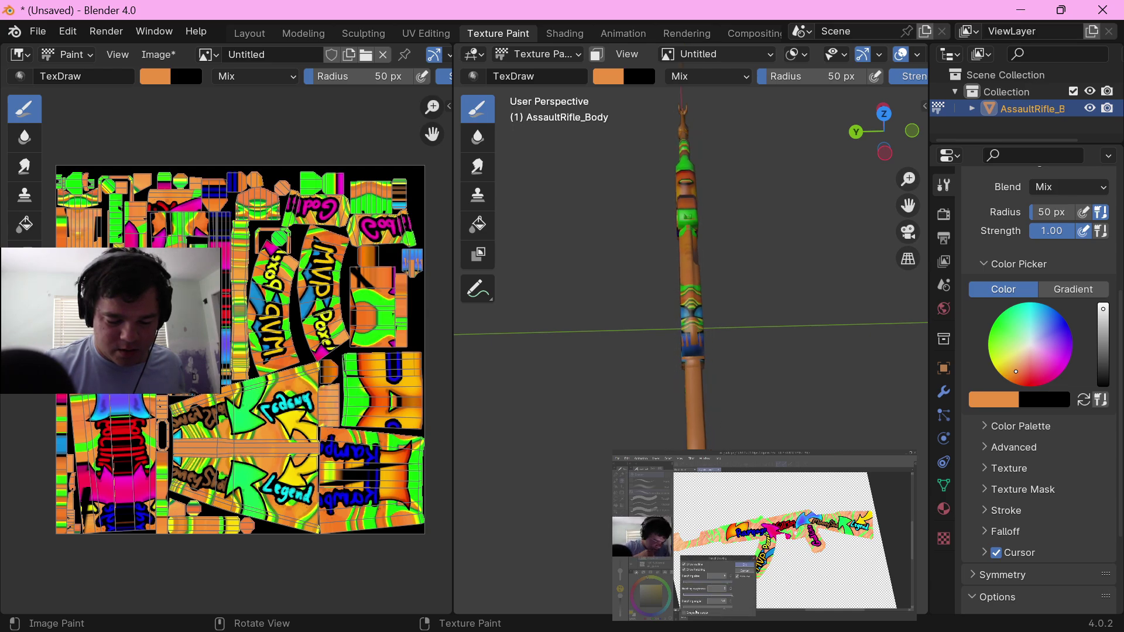
mouse_move(702, 363)
middle_down()
mouse_move(852, 440)
mouse_move(584, 432)
mouse_move(697, 428)
middle_up()
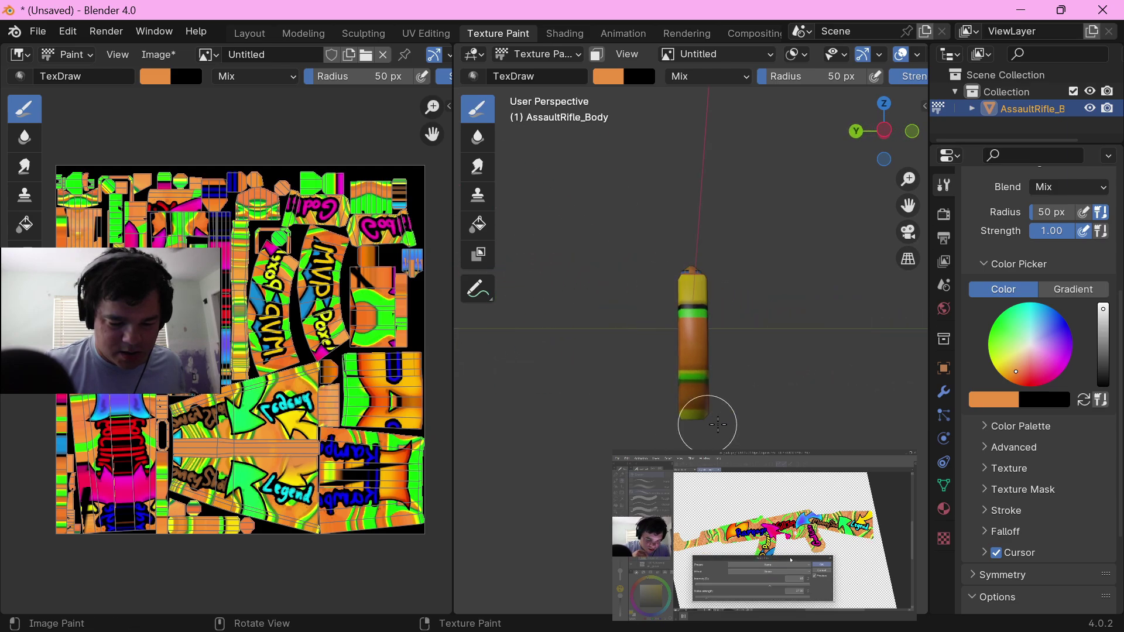
Step: Paint the striped butt end of the stock solid orange, viewing the rifle straight on from the stock side
key(KP_1)
key(ctrl+KP_3)
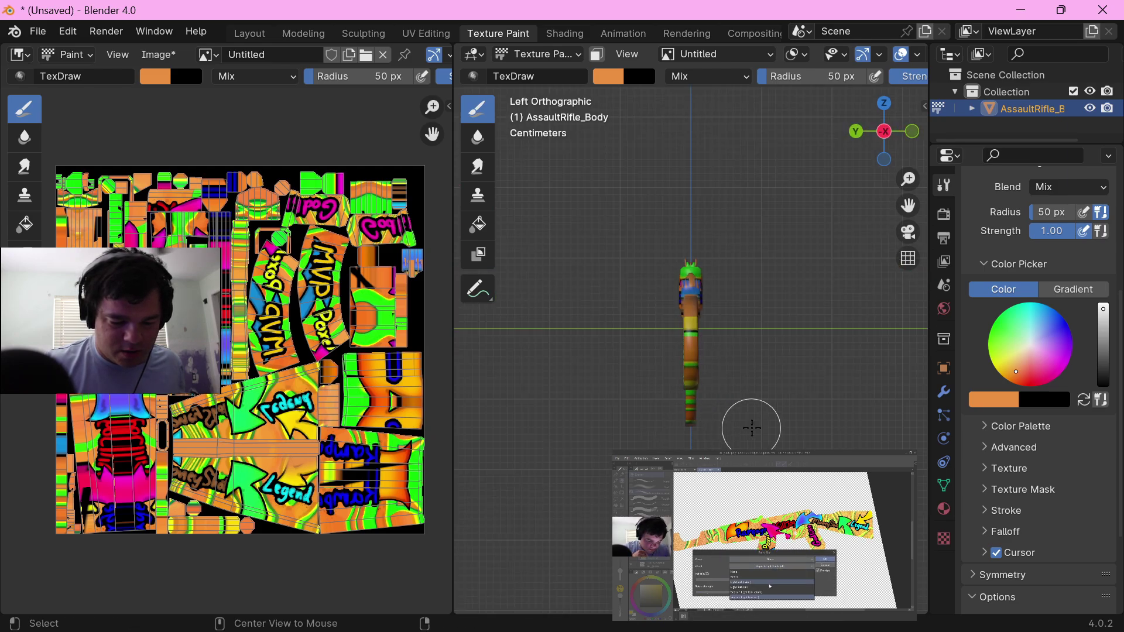
key(ctrl+KP_1)
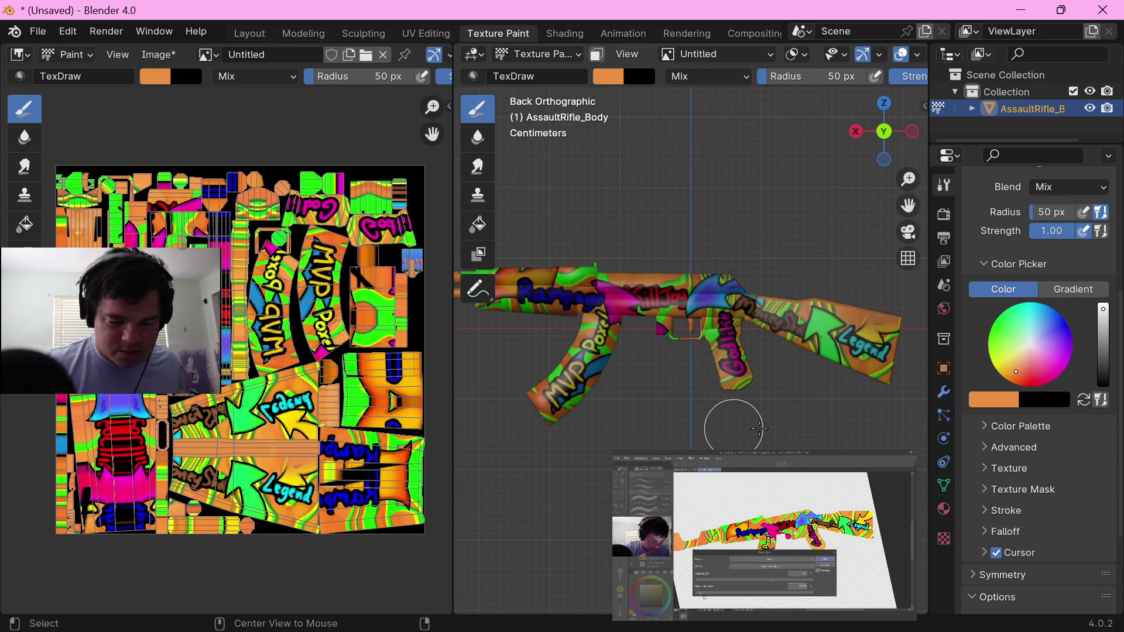
key(ctrl+KP_3)
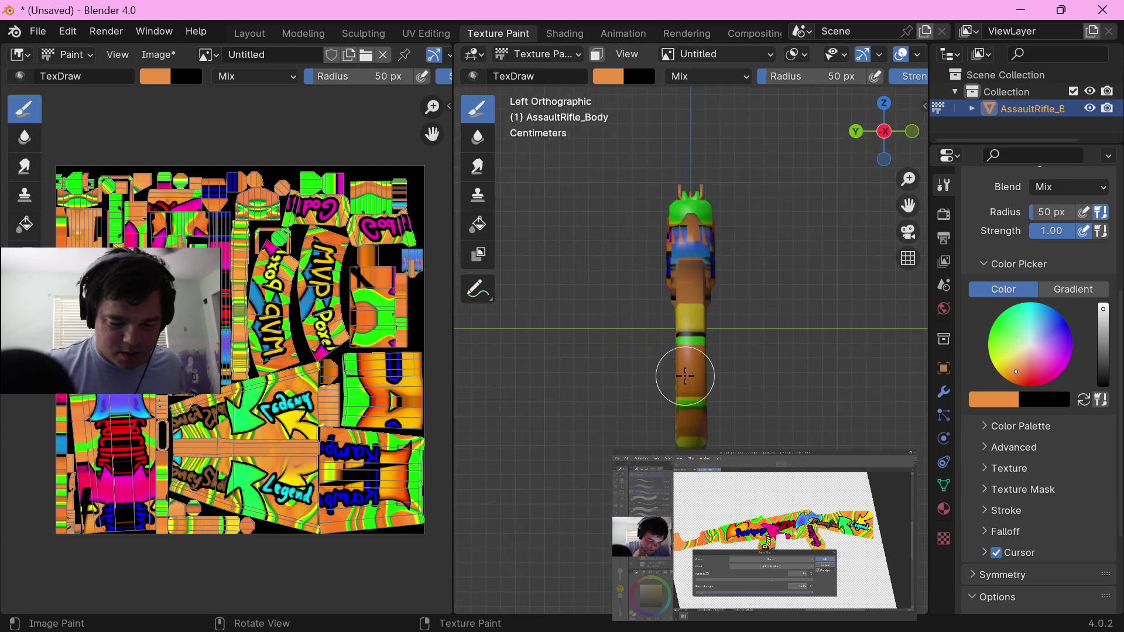
scroll(700, 381, up, 2)
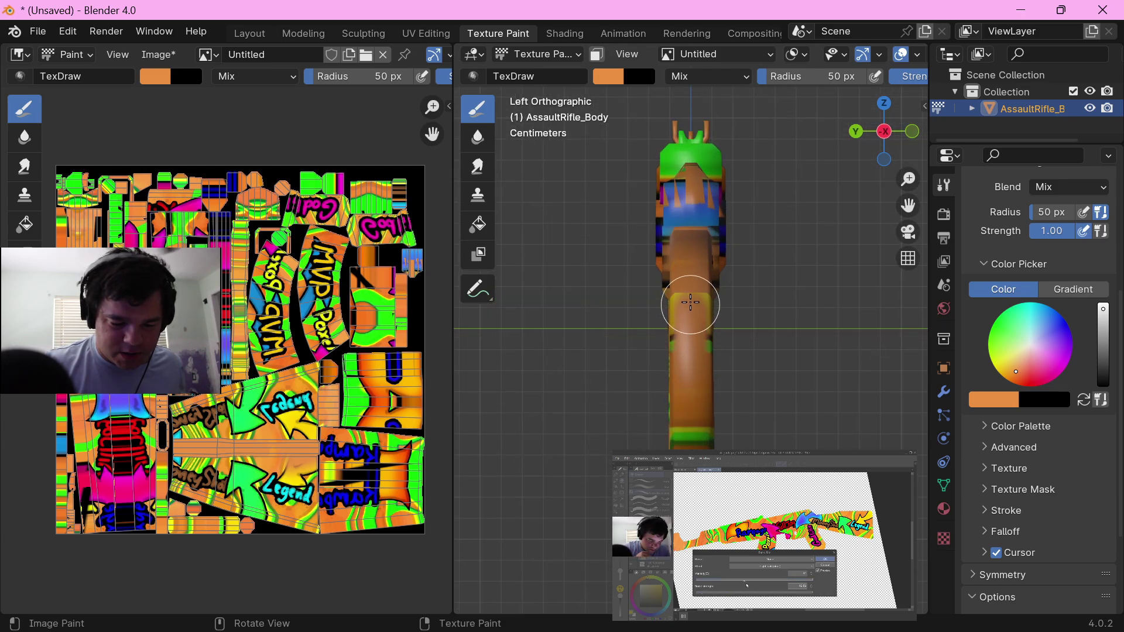
drag(690, 258, 682, 313)
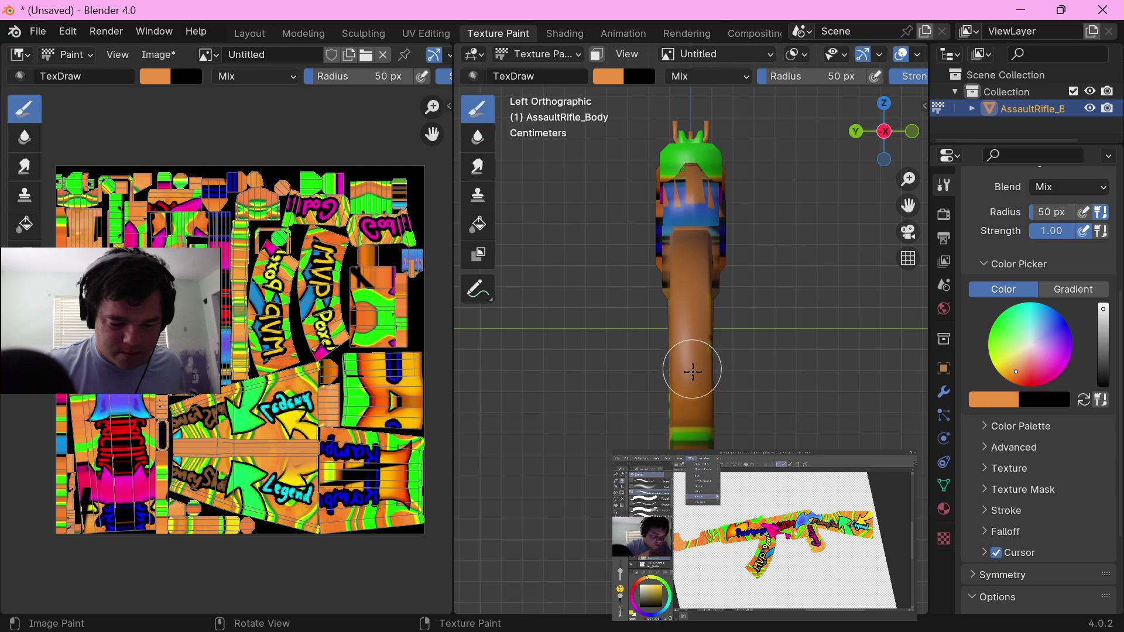
drag(692, 371, 694, 442)
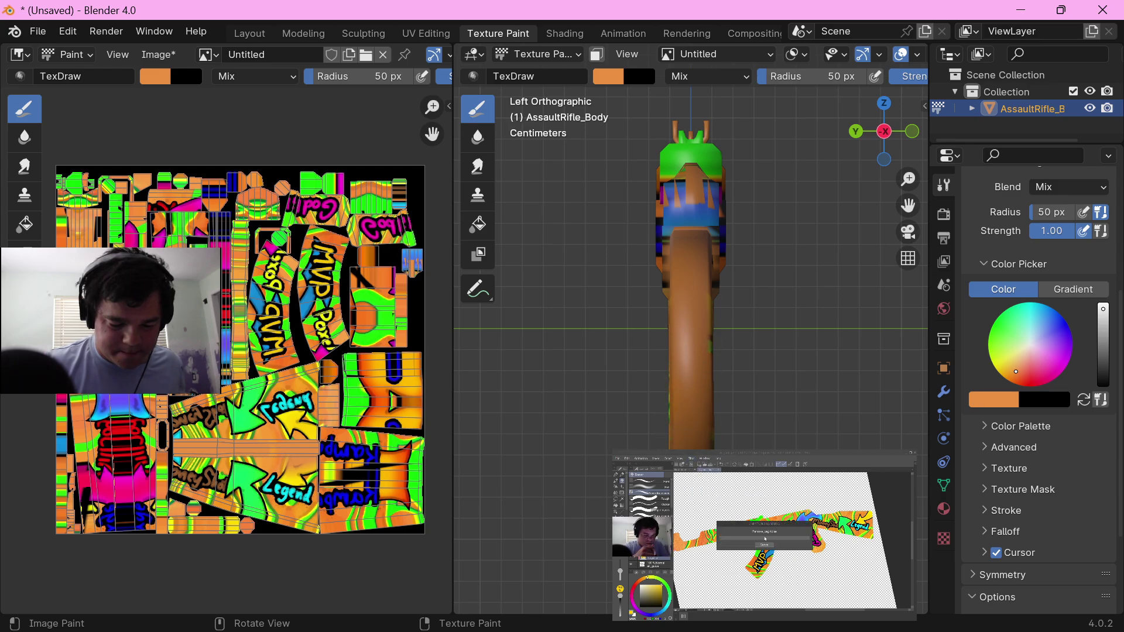
Step: Paint the stretched stripes along the front edge of the magazine solid orange
middle_drag(732, 464, 742, 422)
scroll(768, 467, down, 4)
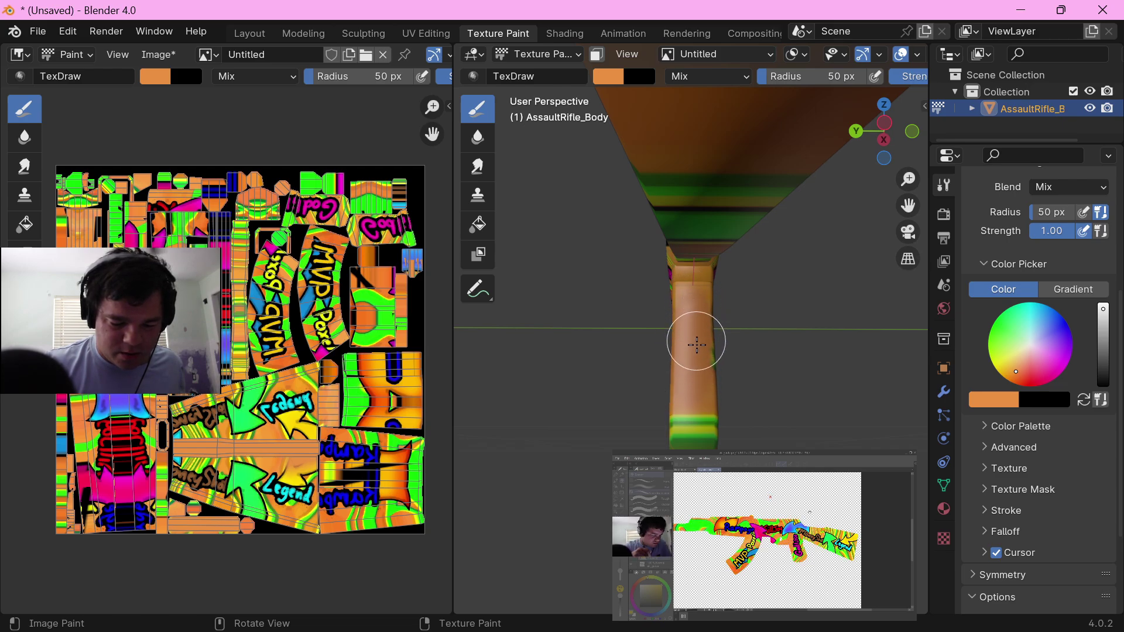
drag(700, 390, 690, 432)
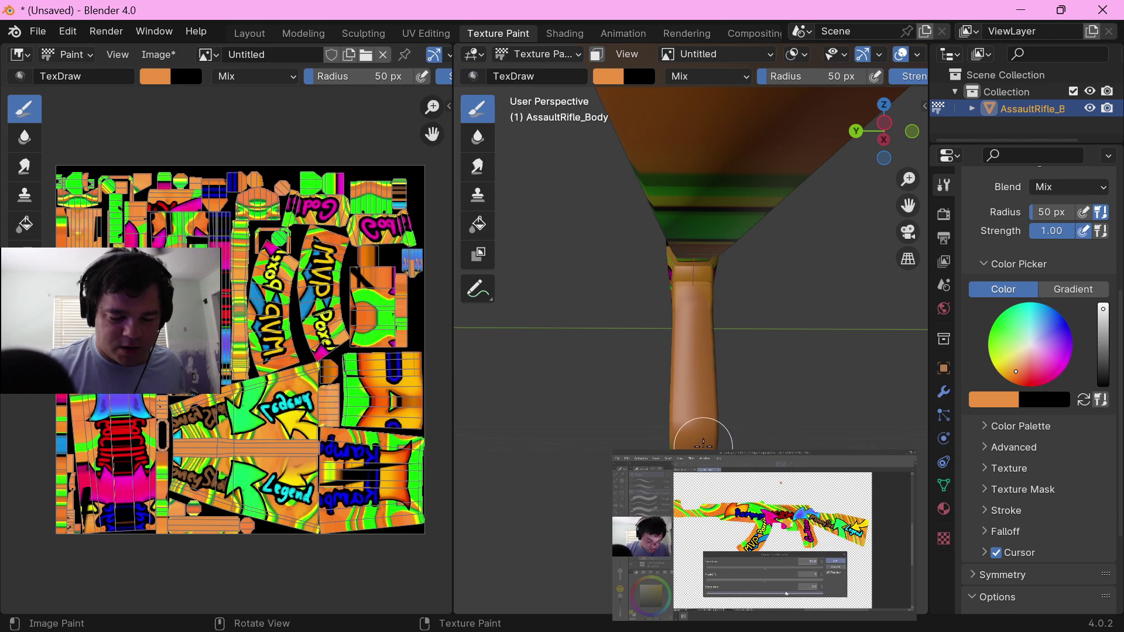
mouse_move(695, 403)
middle_down()
mouse_move(766, 275)
mouse_move(714, 422)
mouse_move(743, 386)
mouse_move(721, 410)
mouse_move(715, 398)
mouse_move(622, 392)
middle_up()
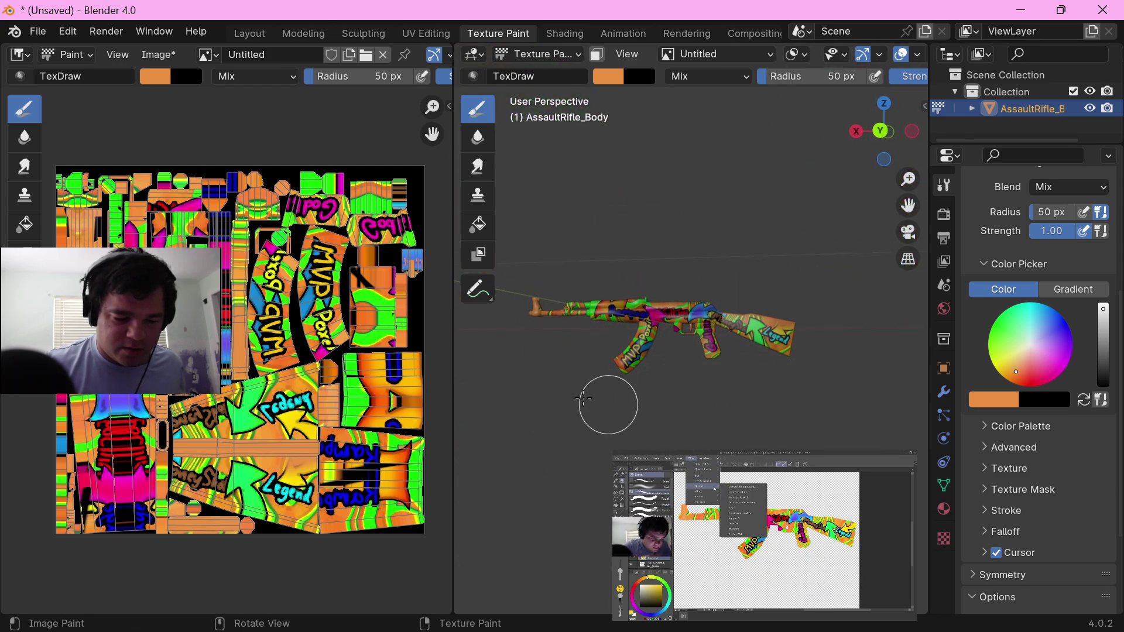
Step: Enlarge the 3D viewport, frame the whole rifle at an angle and take a screenshot of it
drag(456, 383, 151, 382)
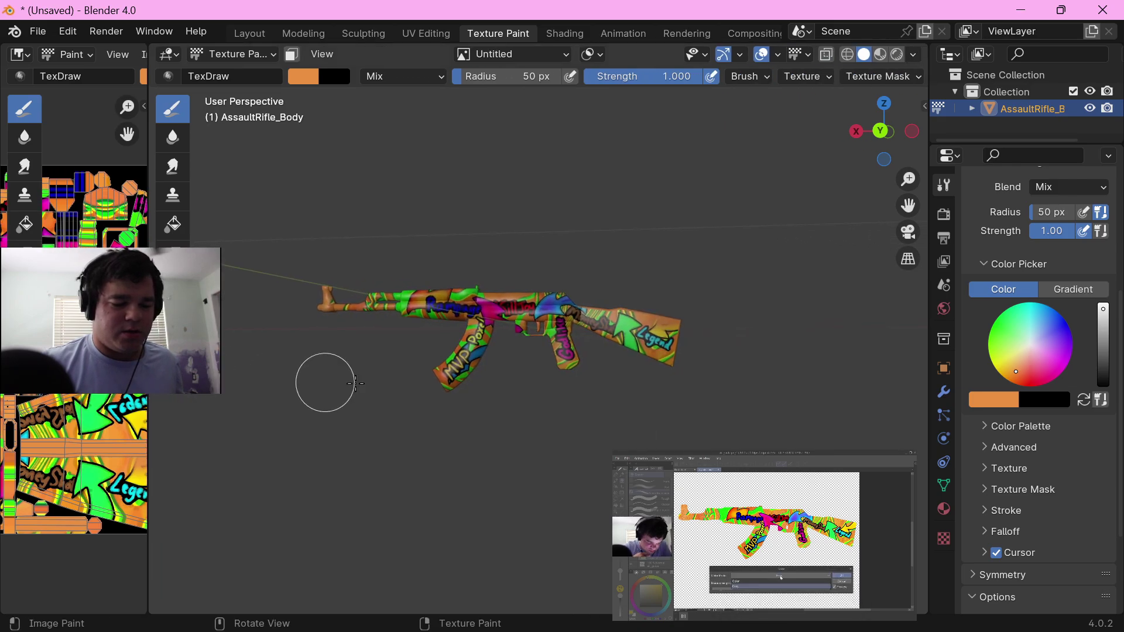
middle_drag(523, 396, 535, 435)
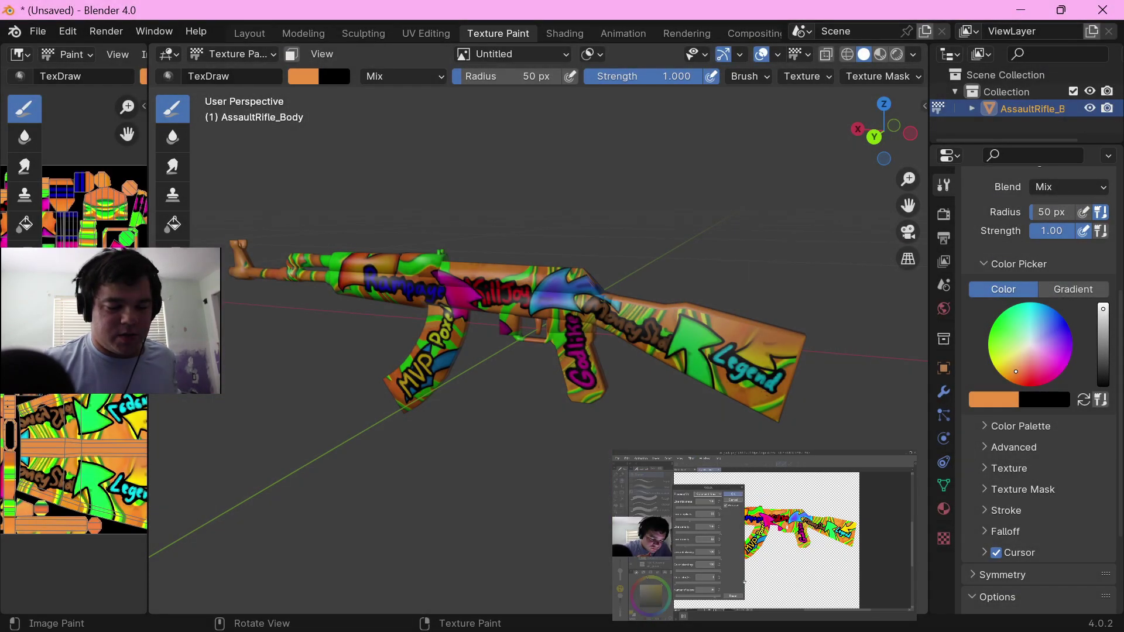
middle_drag(584, 474, 615, 465)
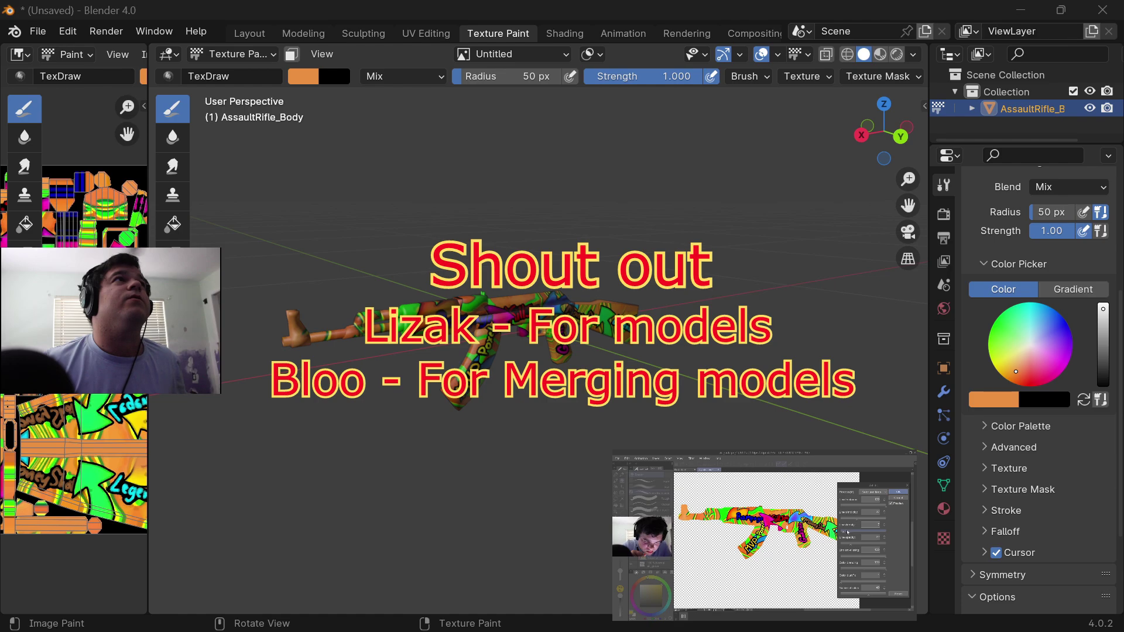
Step: Switch to Discord and post the rifle screenshot in the general channel of the Poxel.io (BETA TESTING) server
drag(389, 1, 357, 110)
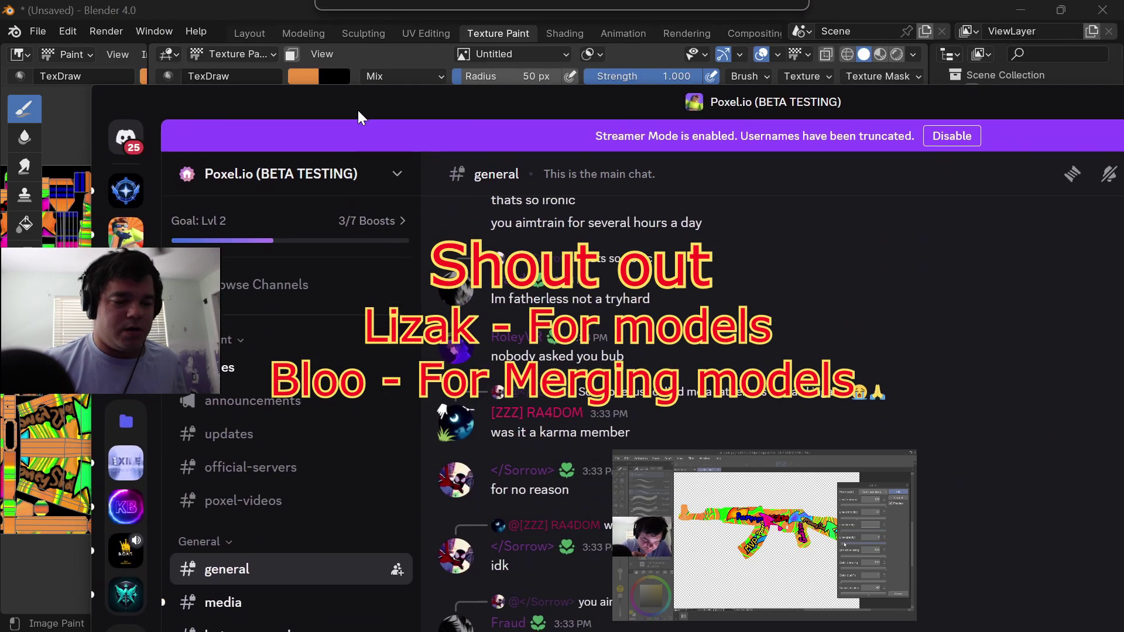
double_click(356, 109)
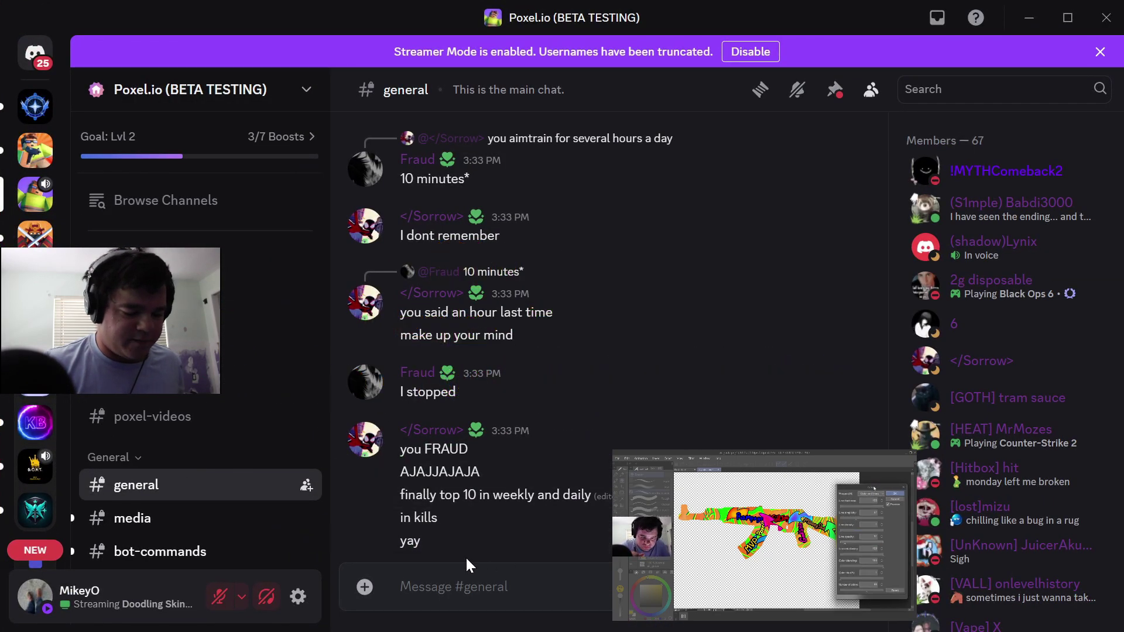
click(452, 582)
key(ctrl+v)
key(Return)
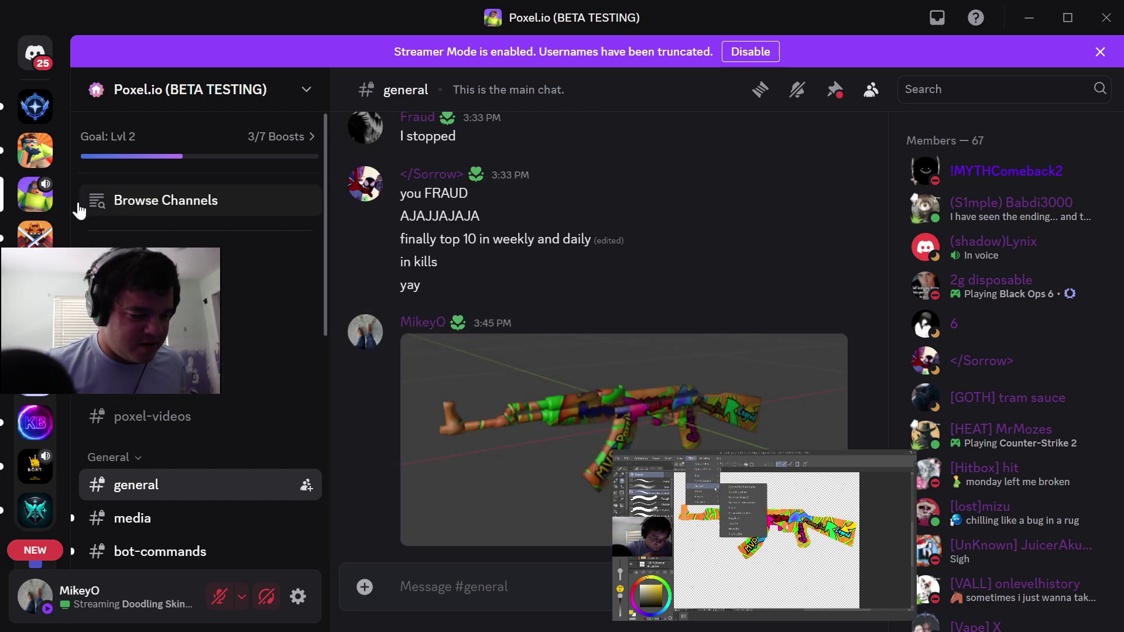
Step: Post the rifle screenshot in the showcase-skins channel of the Poxel Creative Hub server
click(35, 234)
scroll(240, 471, down, 5)
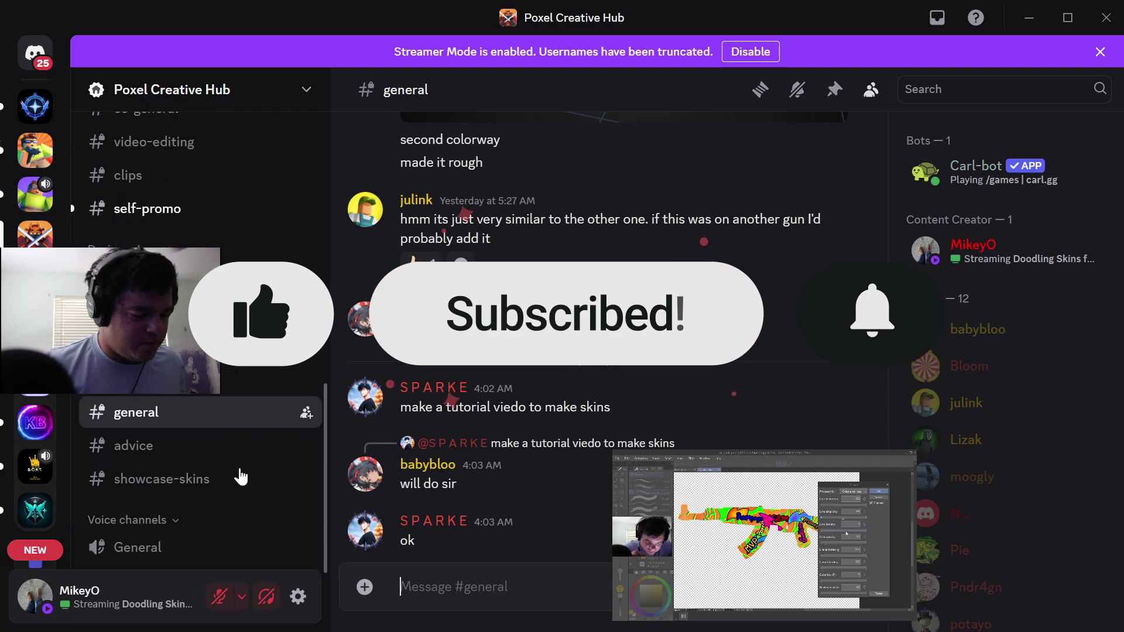
click(176, 479)
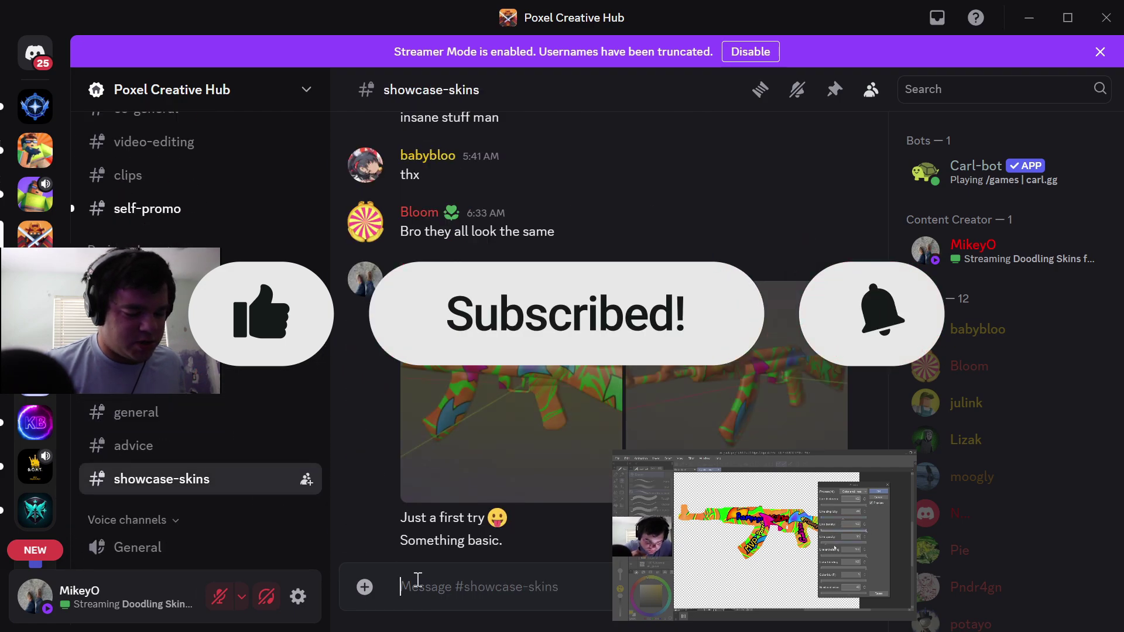
click(456, 587)
key(ctrl+v)
key(Return)
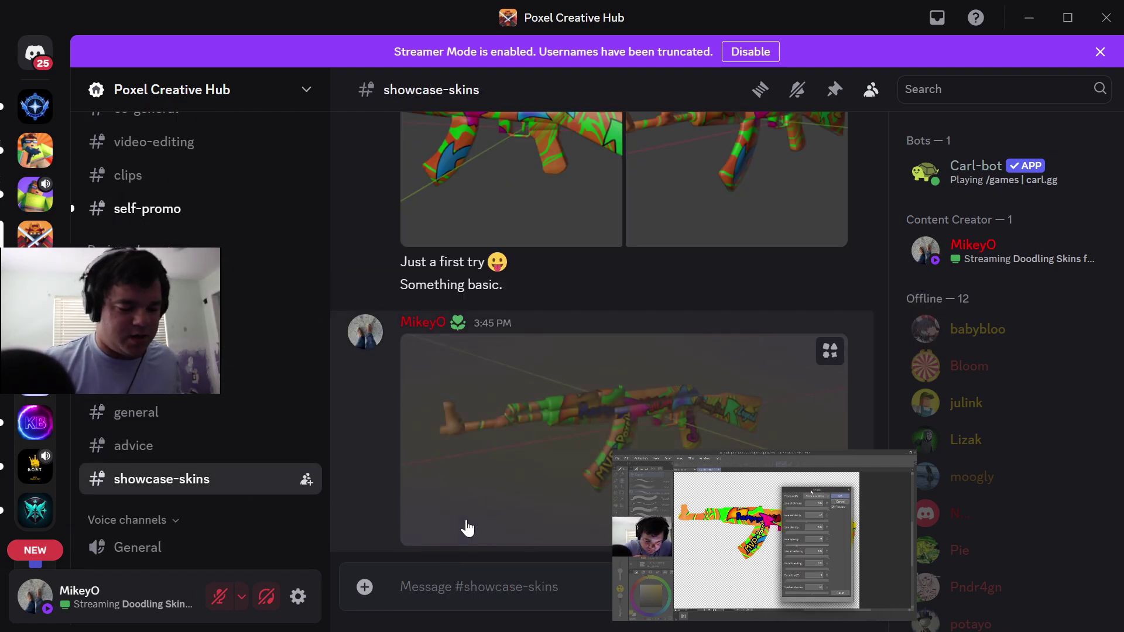